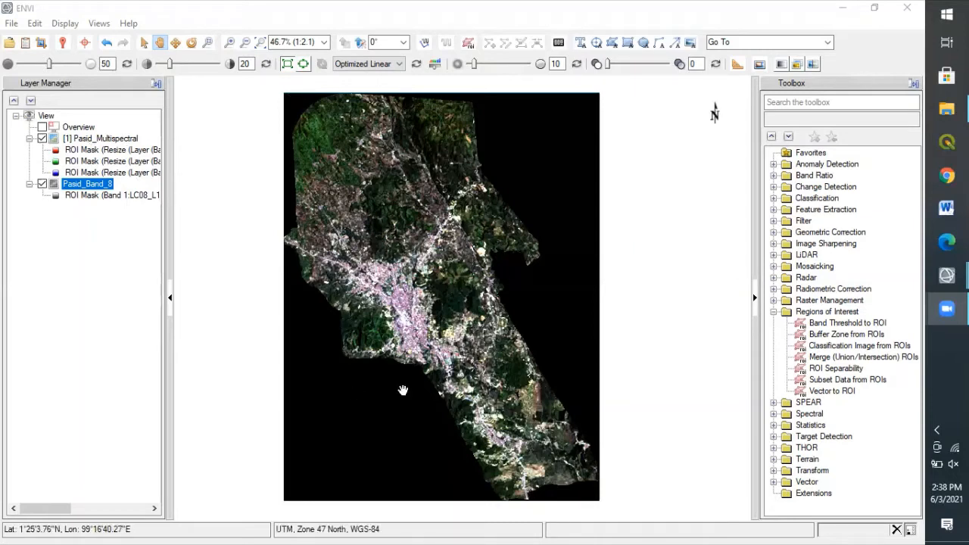
# Inspect the Pasid_Band_8 image up close with the multispectral layer hidden, and show the multispectral layer again.
pyautogui.click(43, 138)
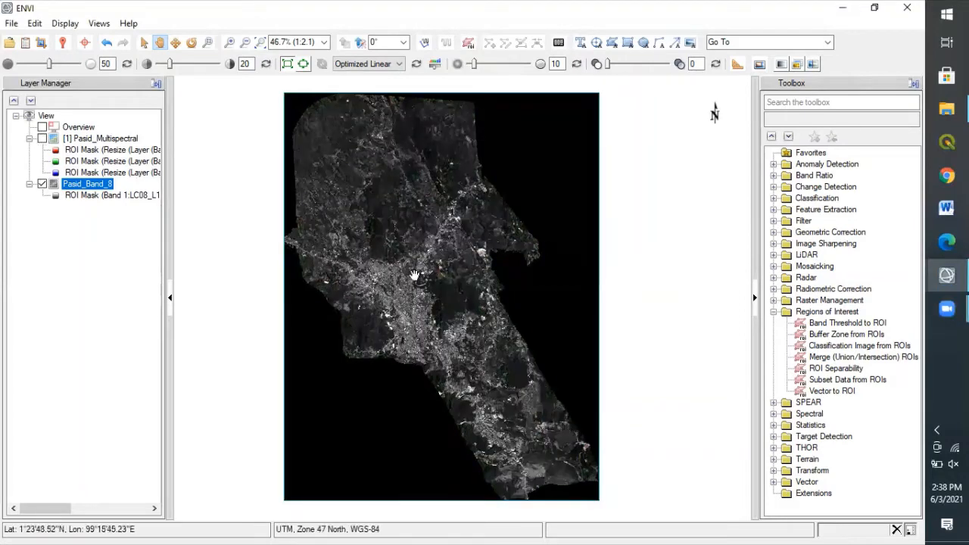
pyautogui.scroll(1, 407, 268)
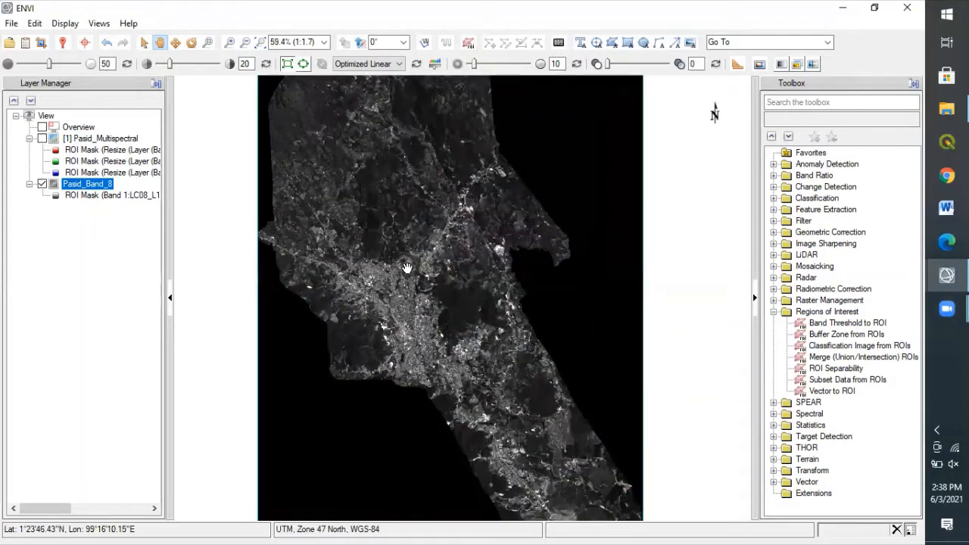
pyautogui.scroll(1, 407, 268)
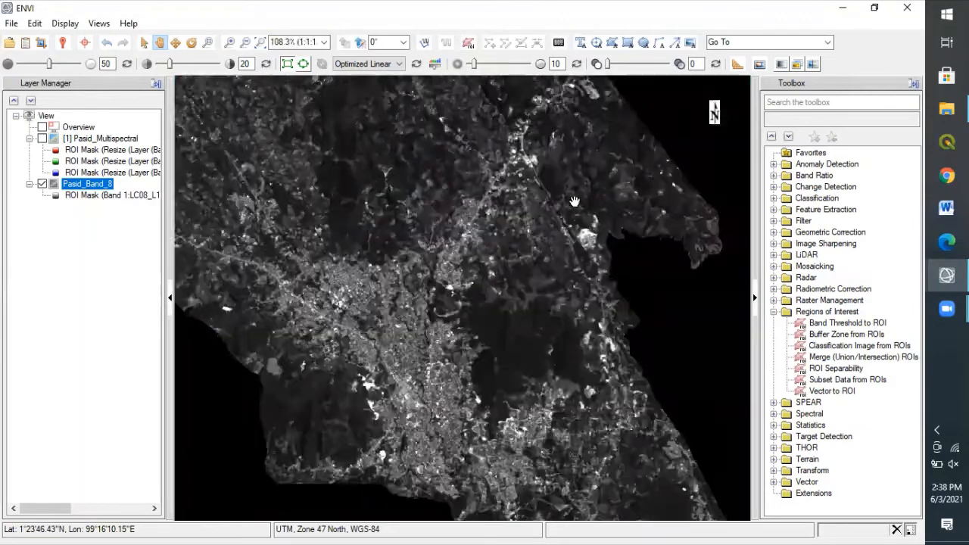
pyautogui.click(42, 140)
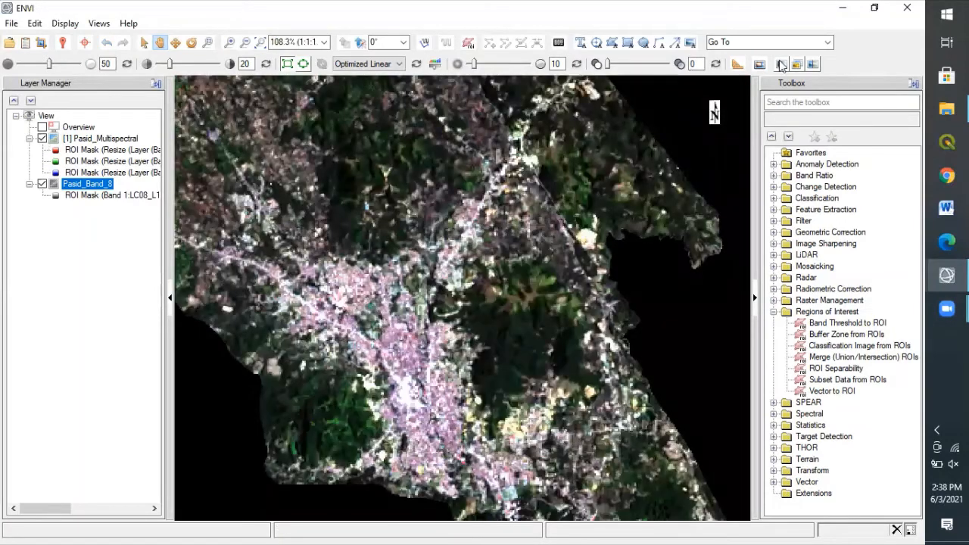
# Compare the multispectral and Pasid_Band_8 images with View Swipe, and remove the swipe.
pyautogui.click(812, 64)
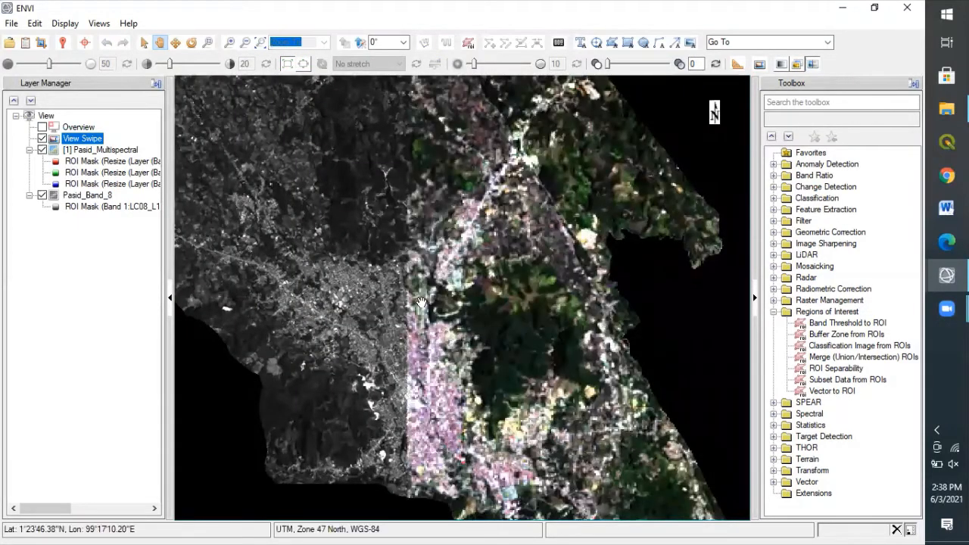
pyautogui.moveTo(511, 261); pyautogui.dragTo(314, 316)
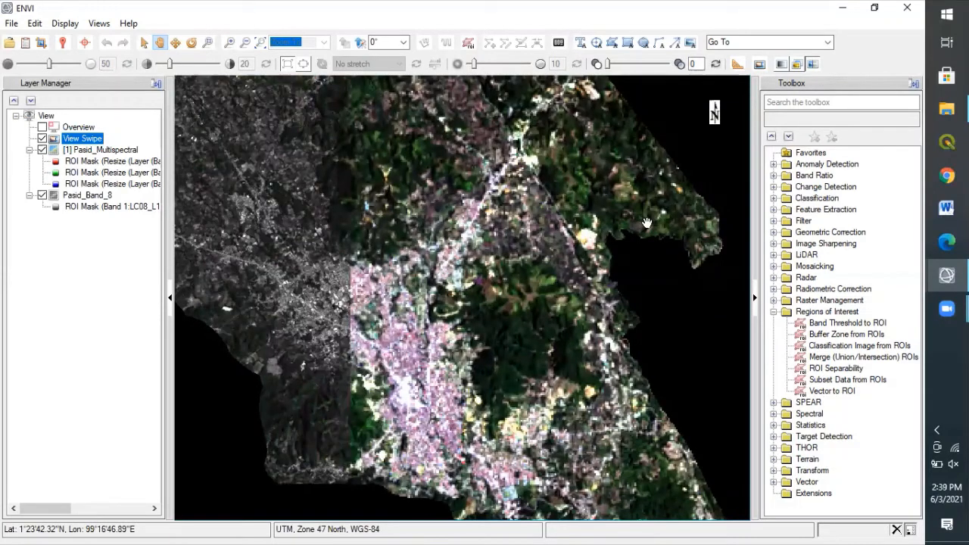
pyautogui.click(813, 64)
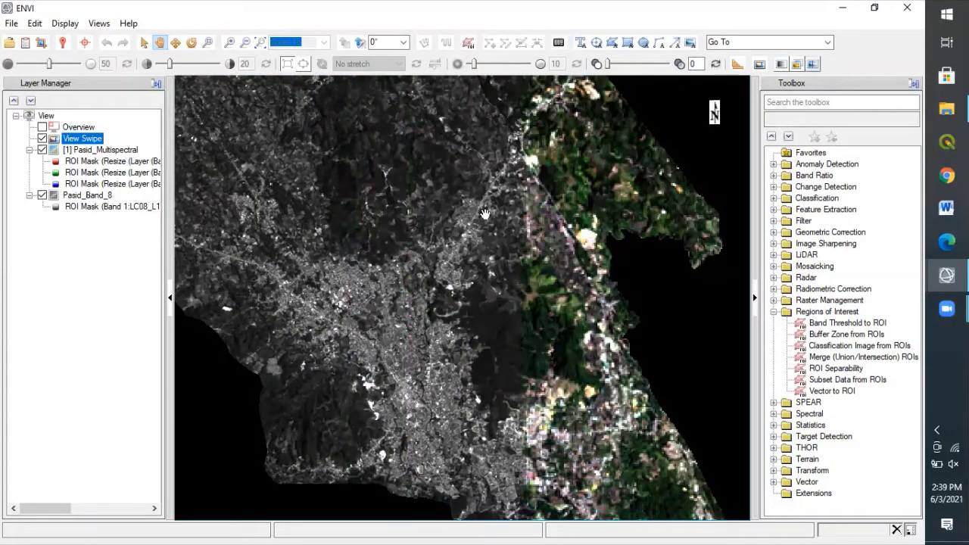
pyautogui.press('Delete')
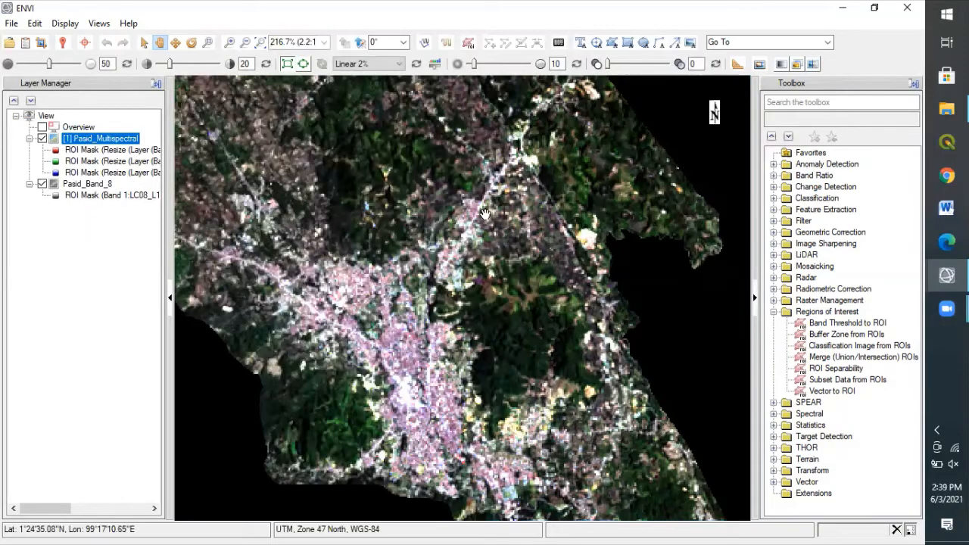
pyautogui.scroll(-3, 485, 215)
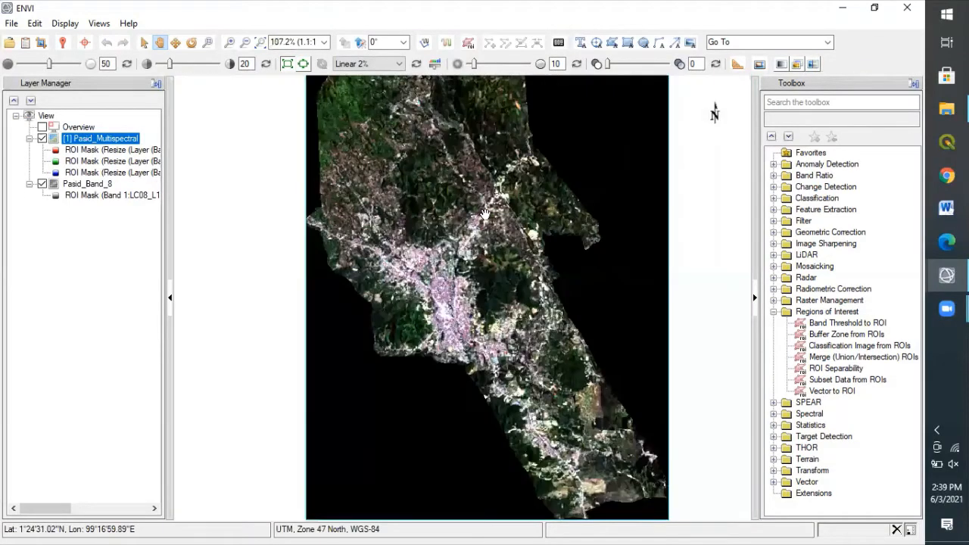
pyautogui.scroll(-1, 485, 214)
pyautogui.scroll(-1, 474, 218)
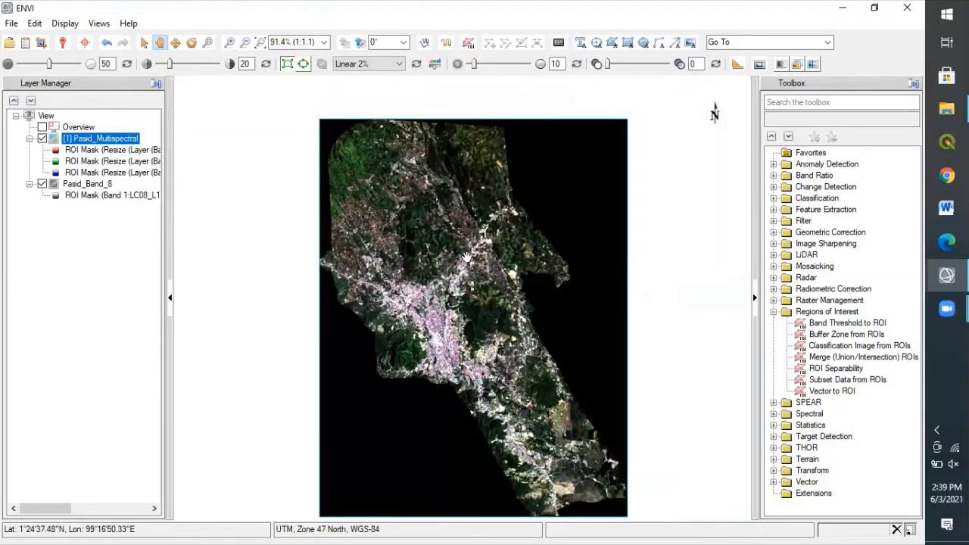
# Start Gram-Schmidt Pan Sharpening with Pasid_Multispectral as the low-resolution input and Pasid_Band_8 as the high-resolution pan band.
pyautogui.click(773, 312)
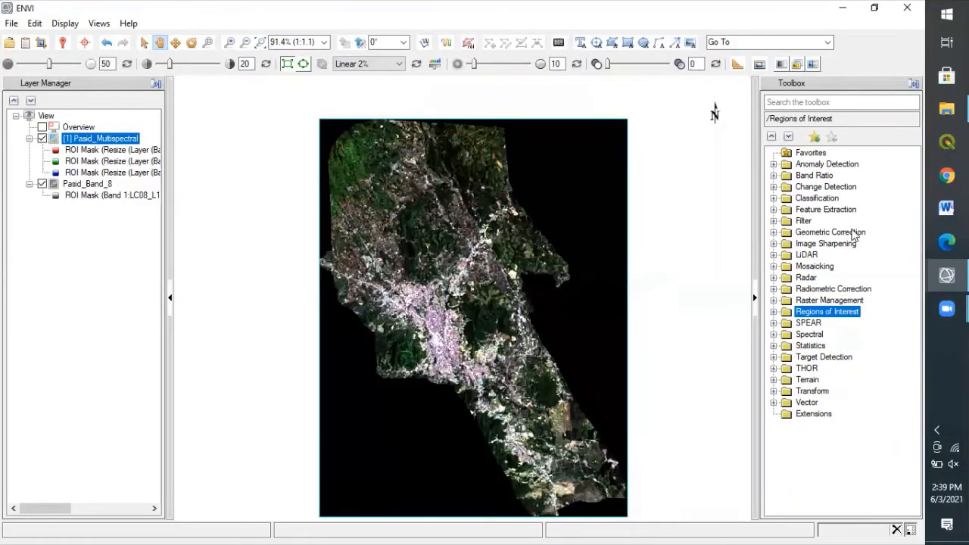
pyautogui.click(774, 244)
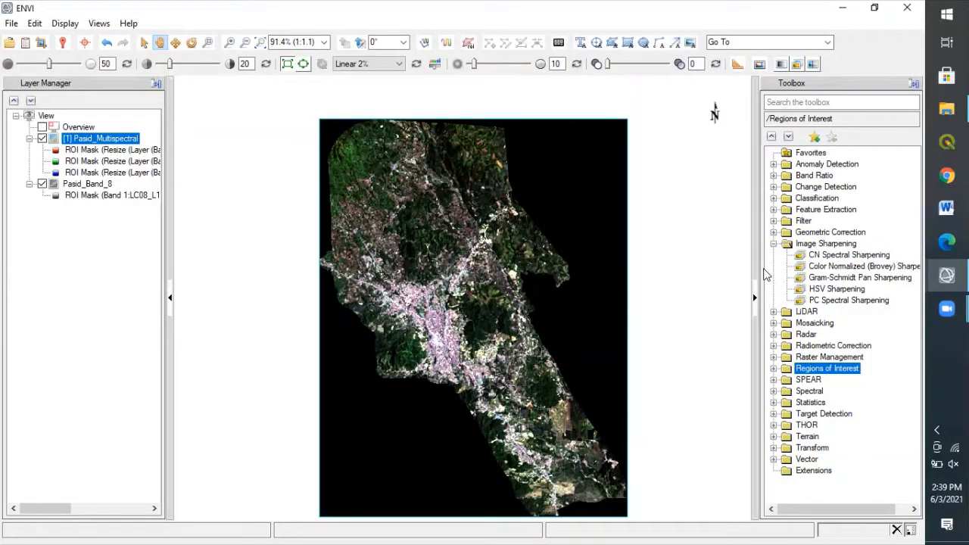
pyautogui.doubleClick(828, 278)
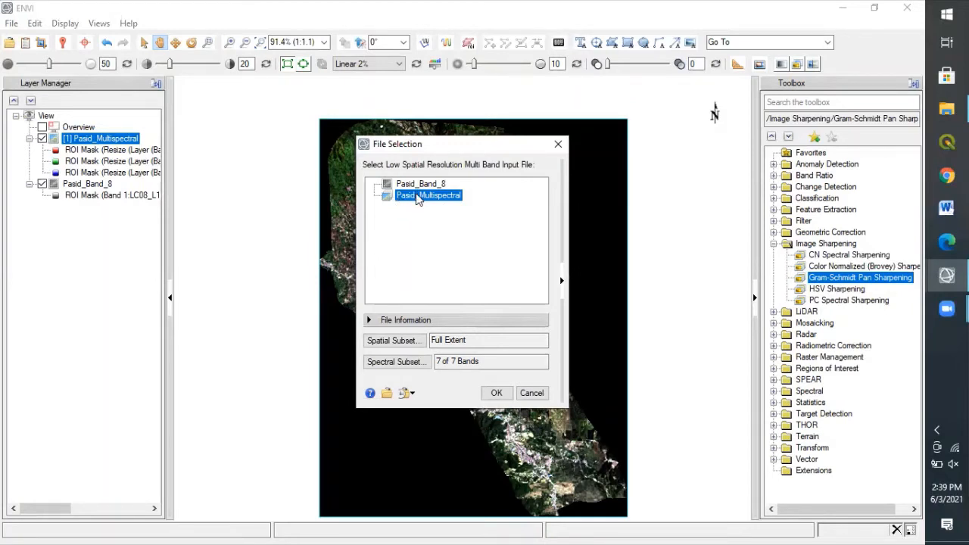
pyautogui.click(497, 394)
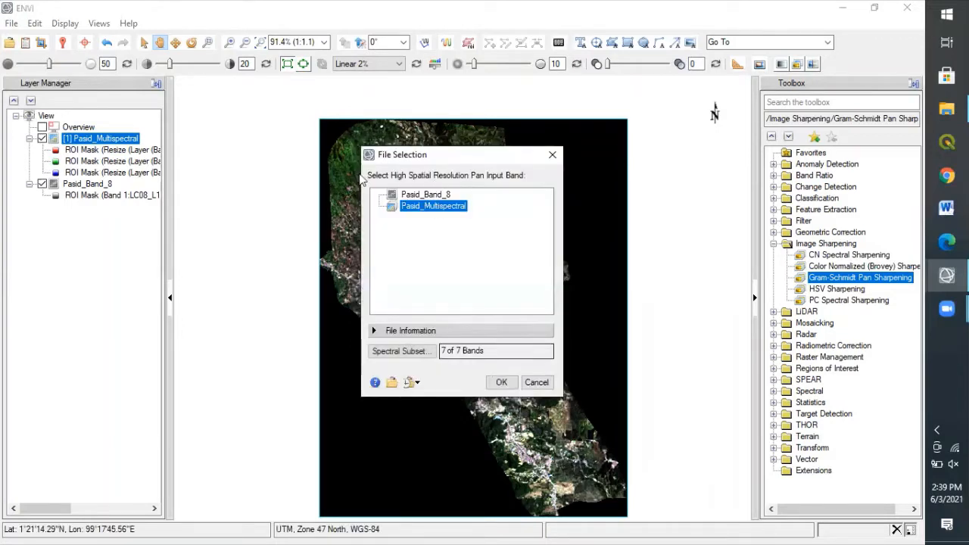
pyautogui.click(429, 194)
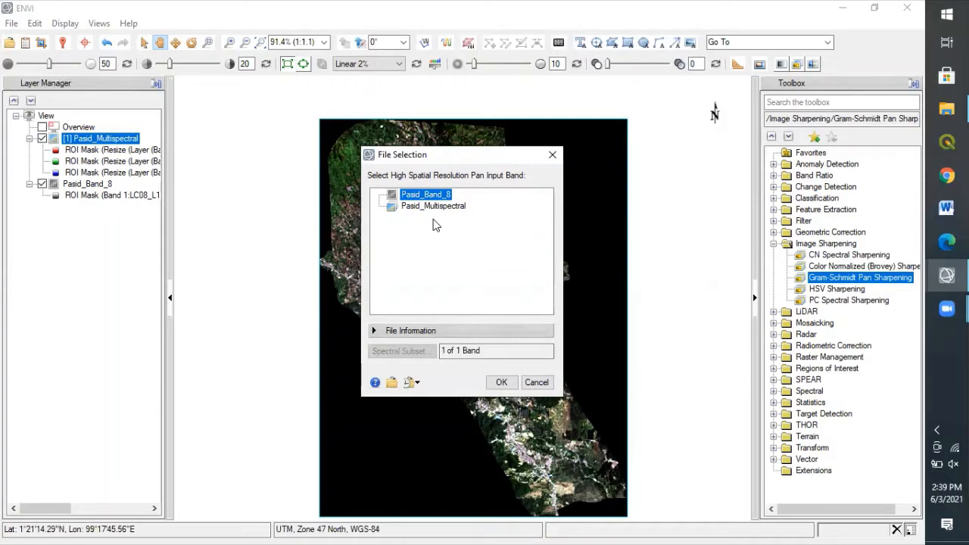
pyautogui.click(494, 384)
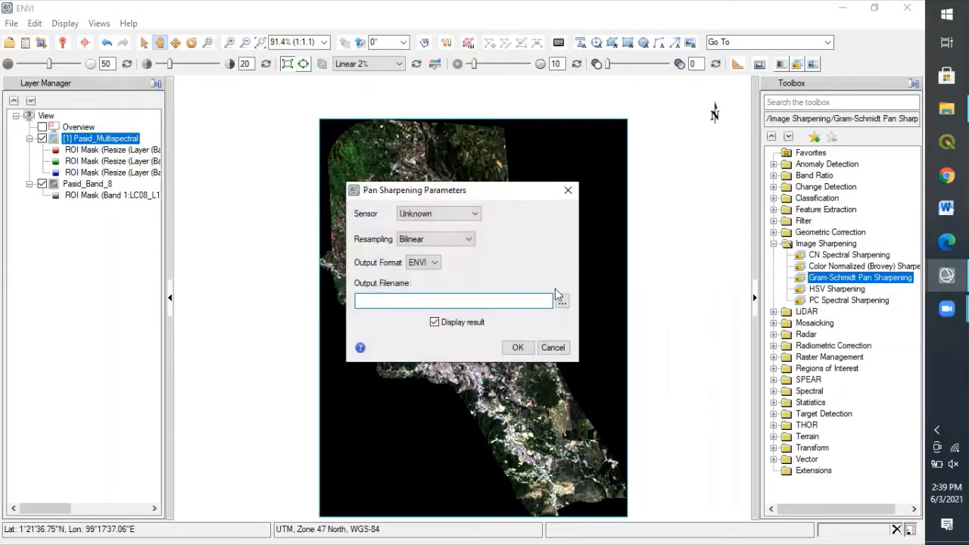
# For the output location, create a Pansharpening folder inside the BAHAN folder of Landsat 8 and open it.
pyautogui.click(562, 302)
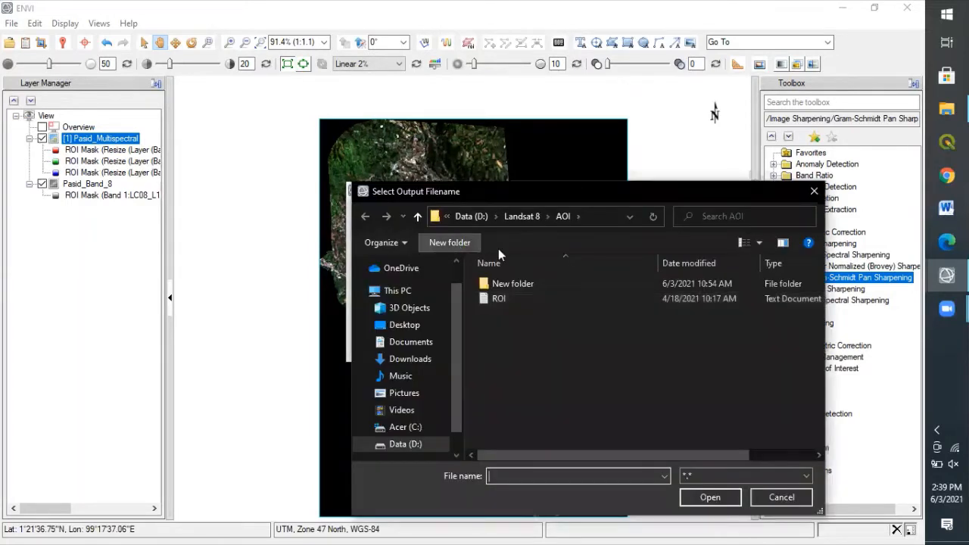
pyautogui.click(517, 217)
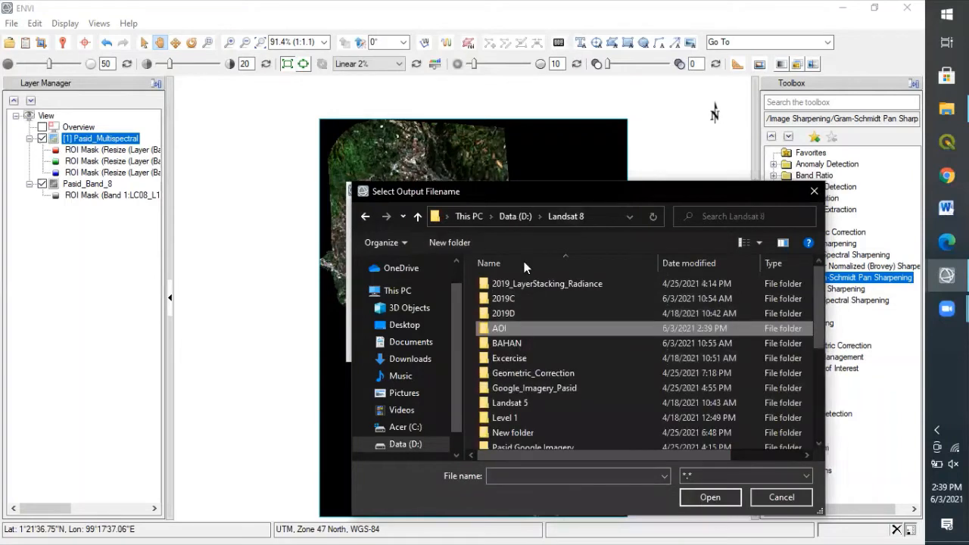
pyautogui.doubleClick(504, 343)
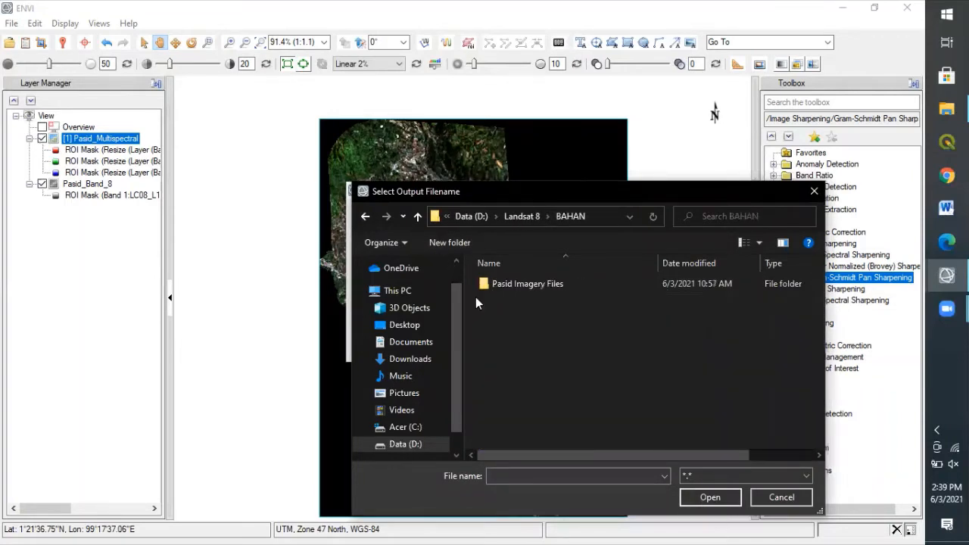
pyautogui.hotkey('ctrl', 'shift', 'n')
pyautogui.write('P')
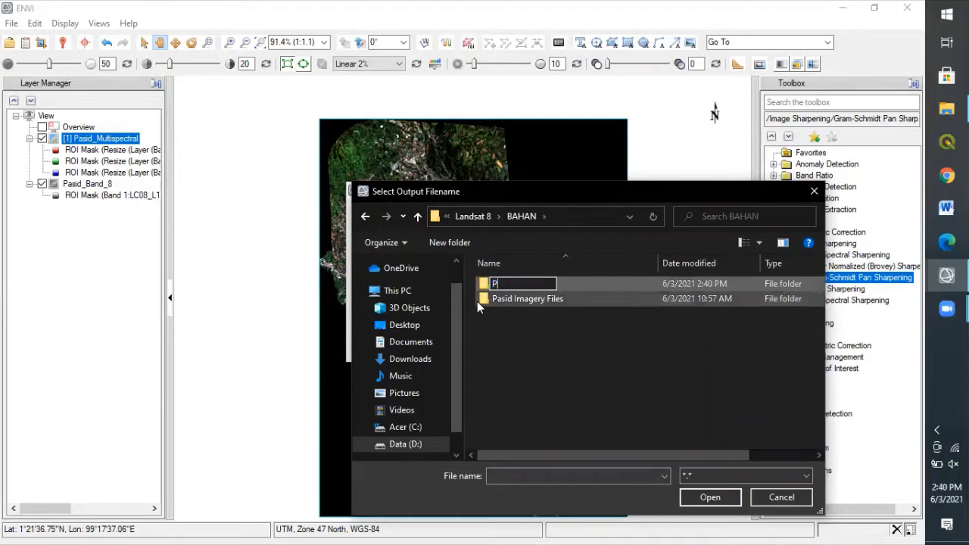
pyautogui.write('ansharpening')
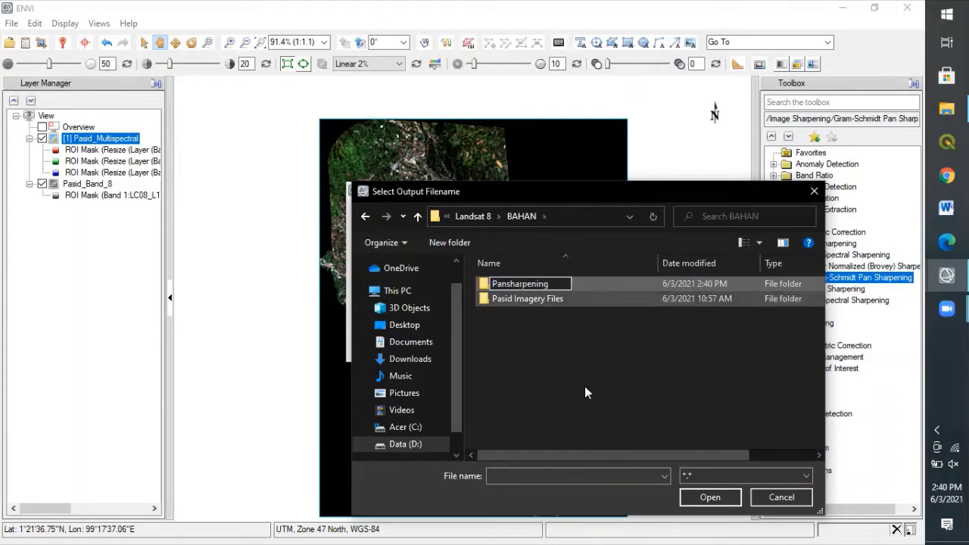
pyautogui.press('Return')
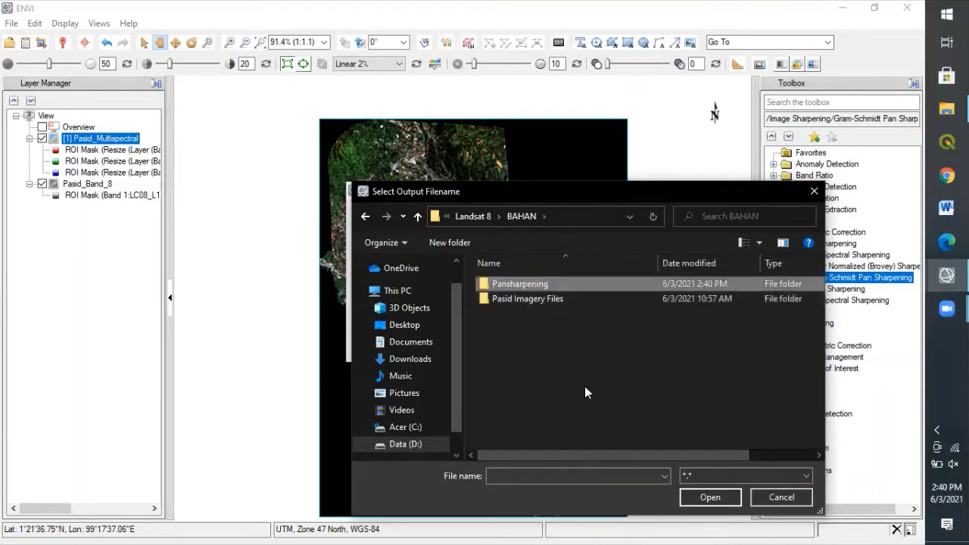
pyautogui.press('Return')
# Name the output file Pansharpened_Pasid and run the pan sharpening.
pyautogui.click(516, 478)
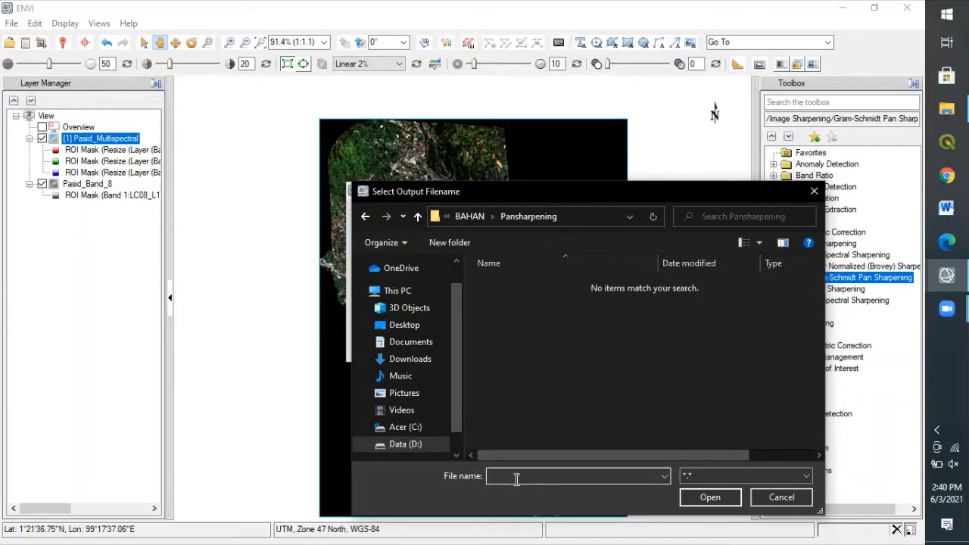
pyautogui.write('Pansharpened')
pyautogui.write('_Pasid')
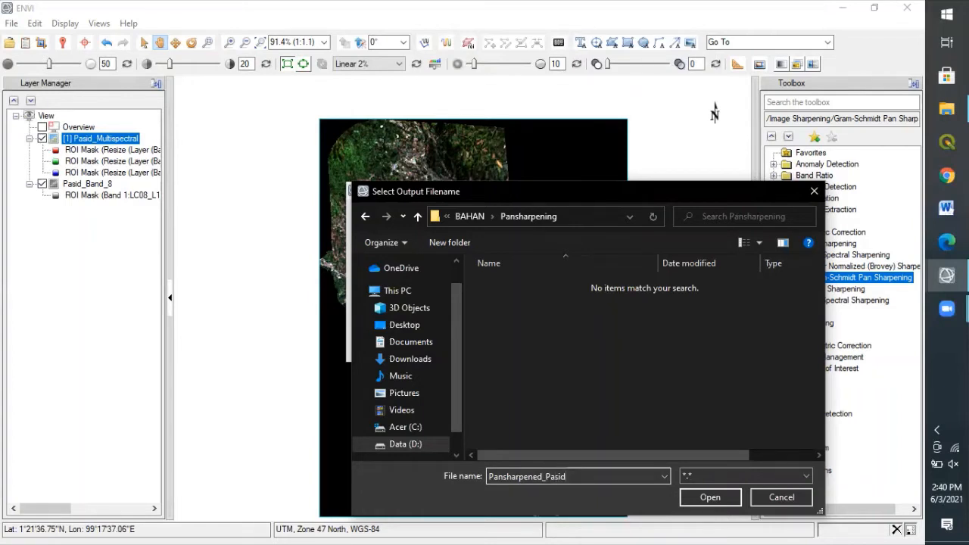
pyautogui.click(709, 497)
pyautogui.click(517, 348)
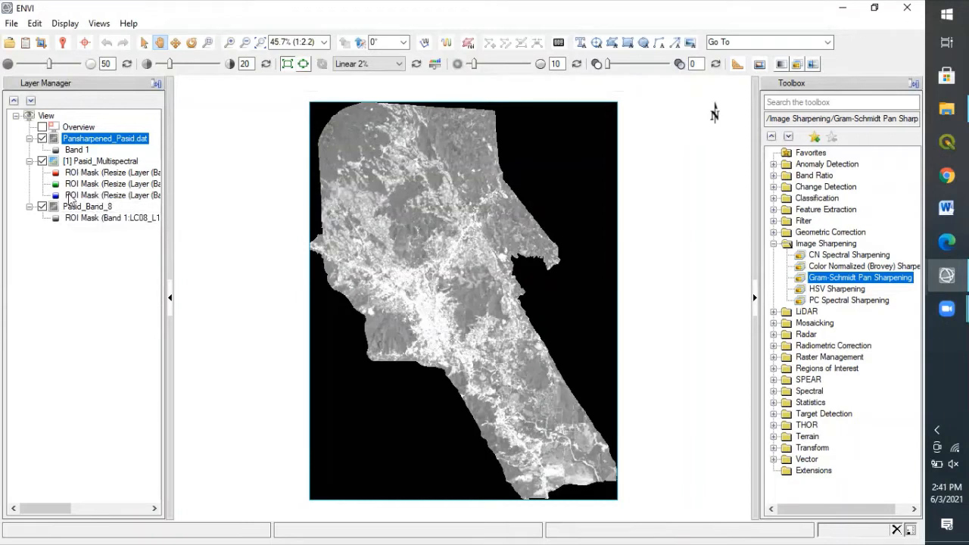
# Hide the Pasid_Multispectral and Pasid_Band_8 layers, and load Pansharpened_Pasid.dat as an RGB composite of Band 4, Band 3 and Band 2.
pyautogui.click(30, 162)
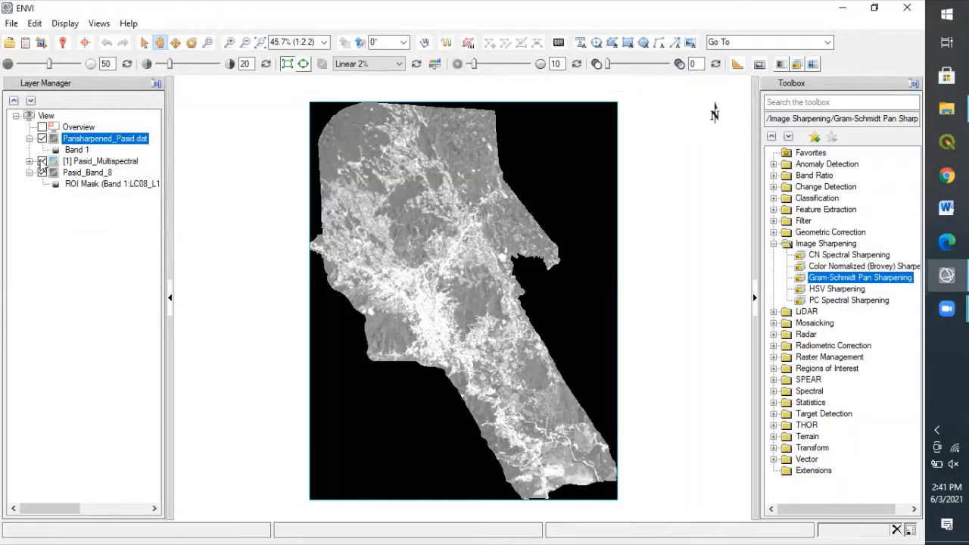
pyautogui.click(42, 172)
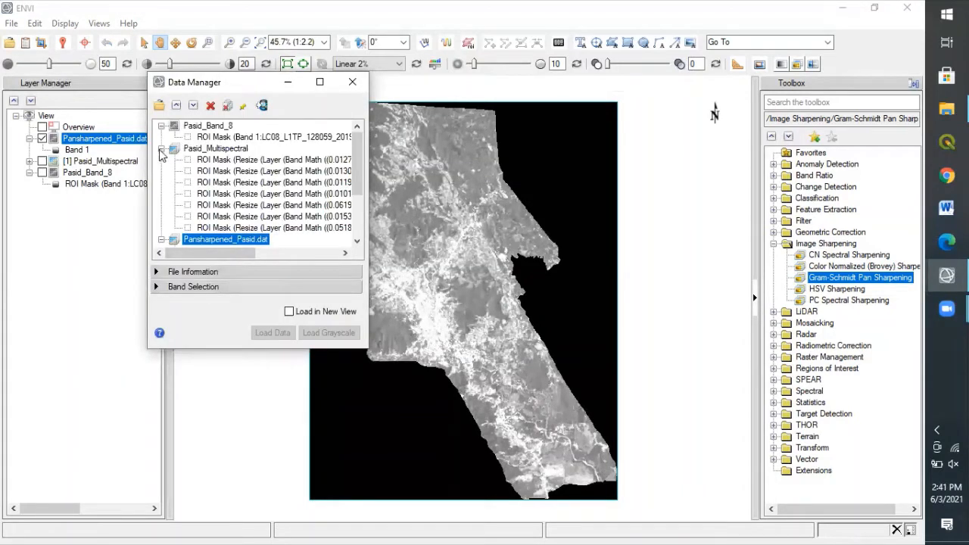
pyautogui.click(160, 149)
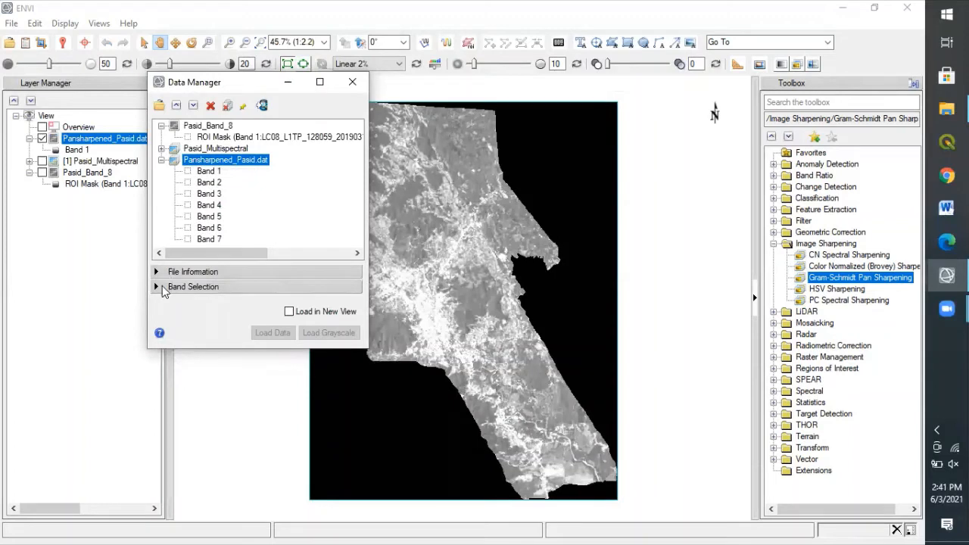
pyautogui.click(155, 288)
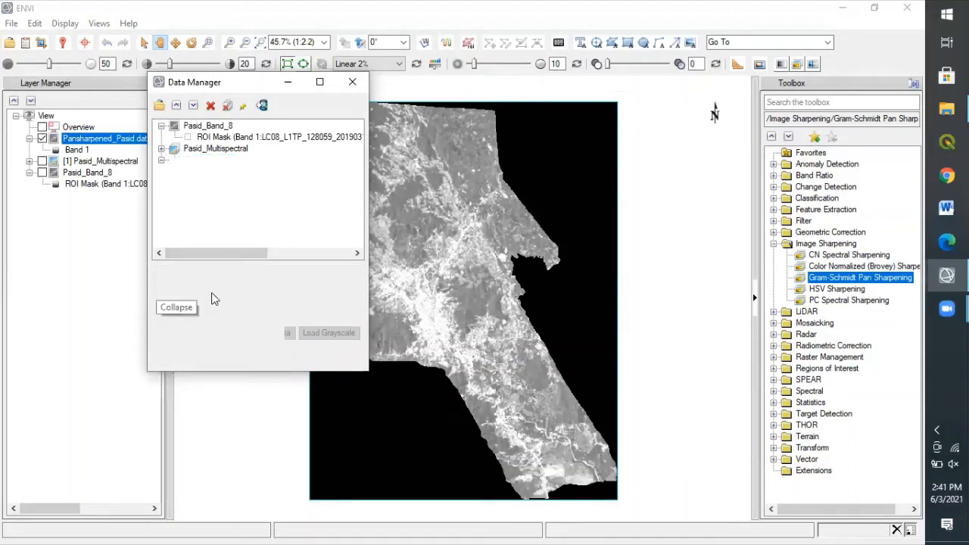
pyautogui.click(212, 205)
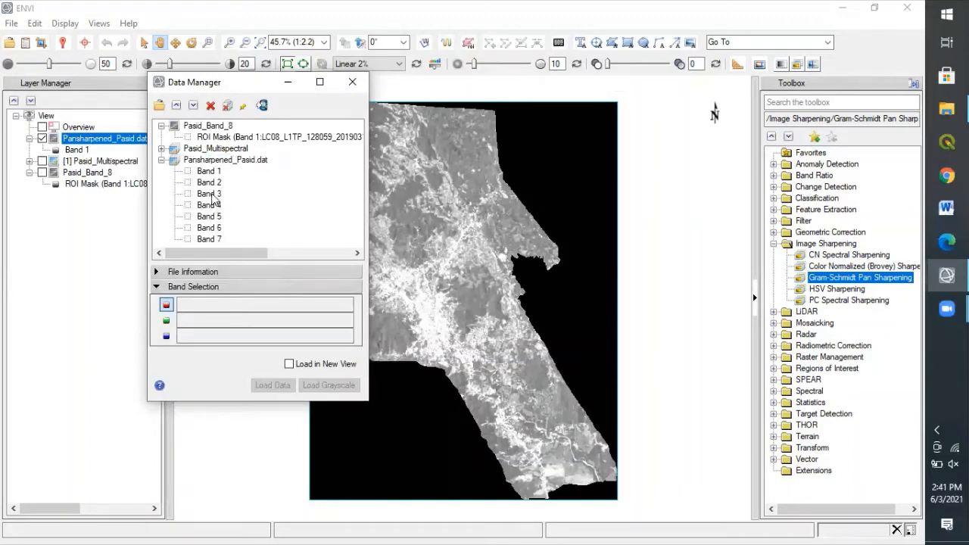
pyautogui.click(211, 194)
pyautogui.press('Up')
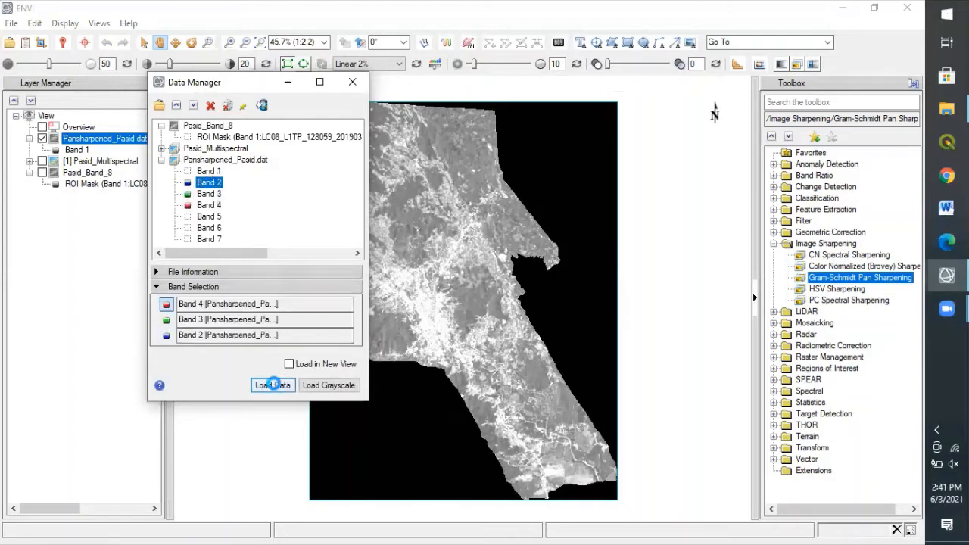
pyautogui.click(273, 384)
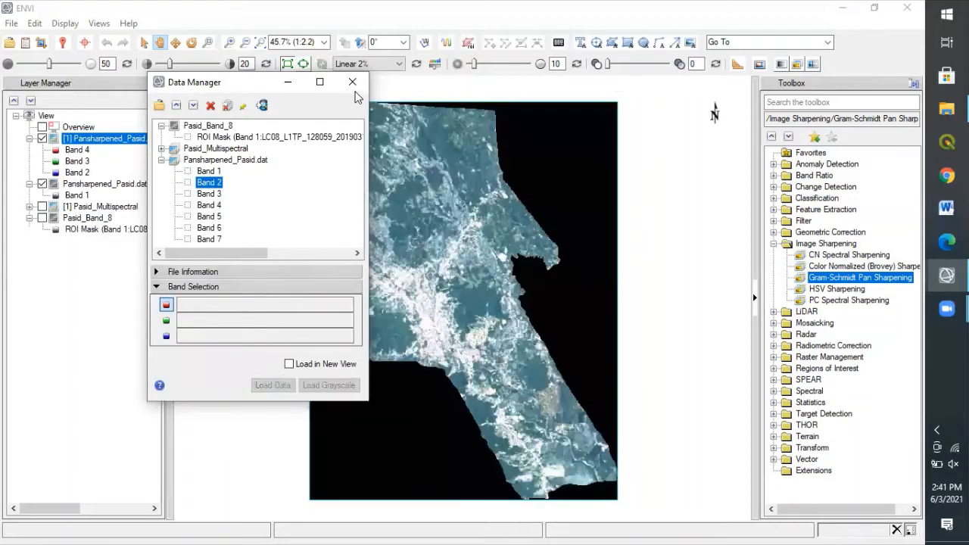
pyautogui.click(353, 85)
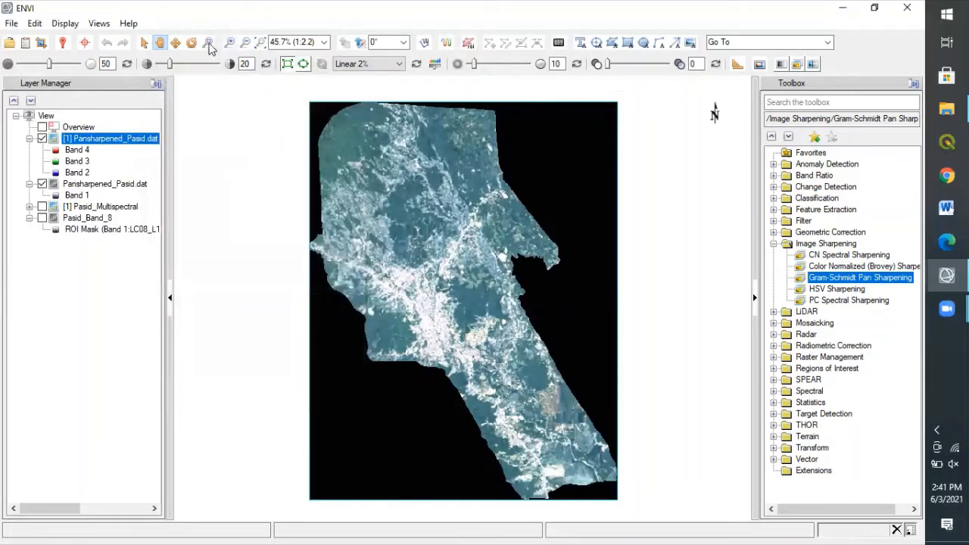
# Examine the Pansharpened_Pasid.dat RGB composite at several zoom levels, covering its northern, central and southern areas.
pyautogui.click(209, 44)
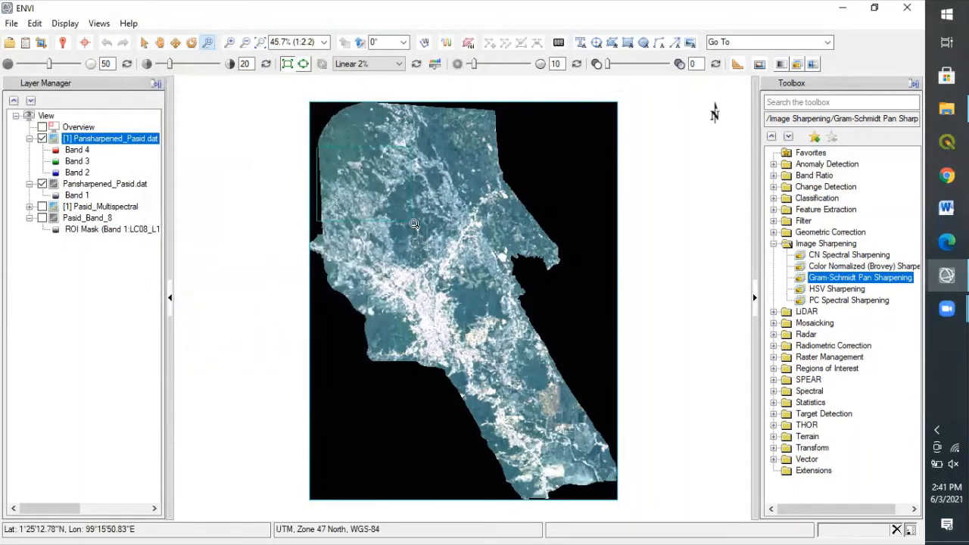
pyautogui.scroll(5, 415, 224)
pyautogui.scroll(-3, 415, 225)
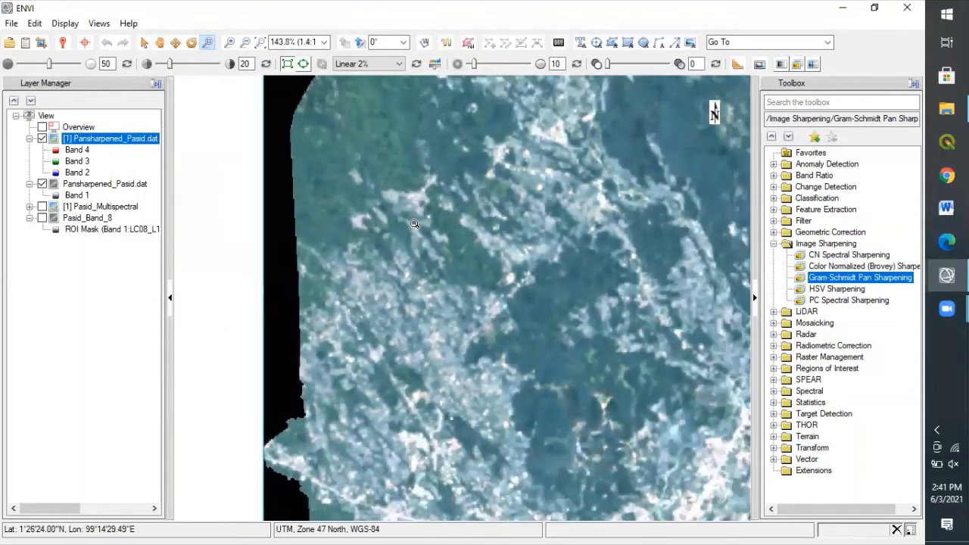
pyautogui.scroll(-3, 415, 224)
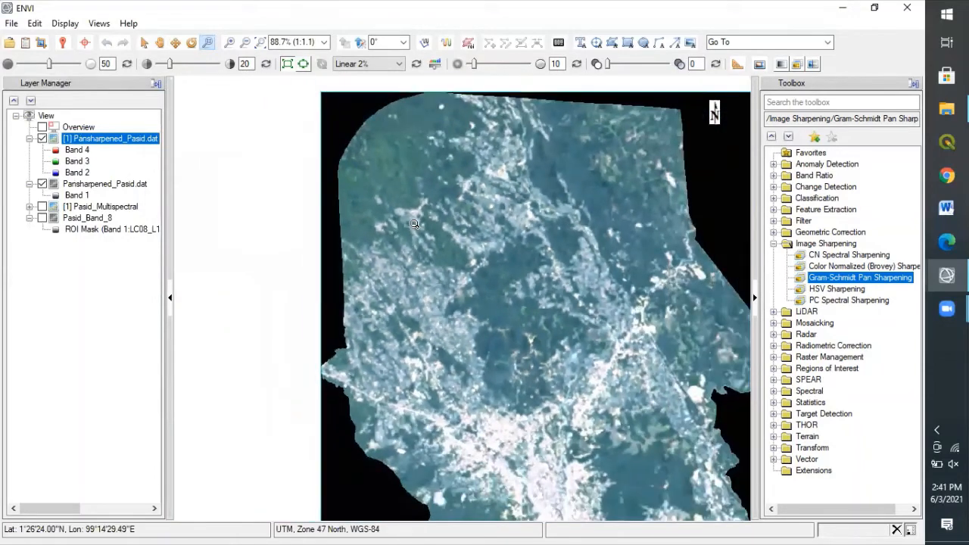
pyautogui.click(160, 42)
pyautogui.moveTo(477, 254); pyautogui.dragTo(329, 172)
pyautogui.scroll(-1, 414, 249)
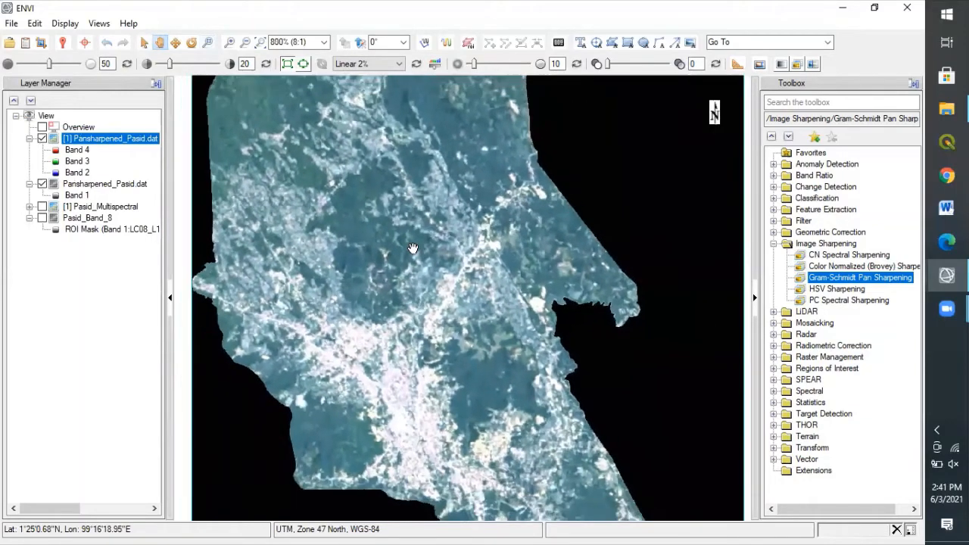
pyautogui.moveTo(415, 341); pyautogui.dragTo(405, 265)
pyautogui.scroll(-2, 404, 265)
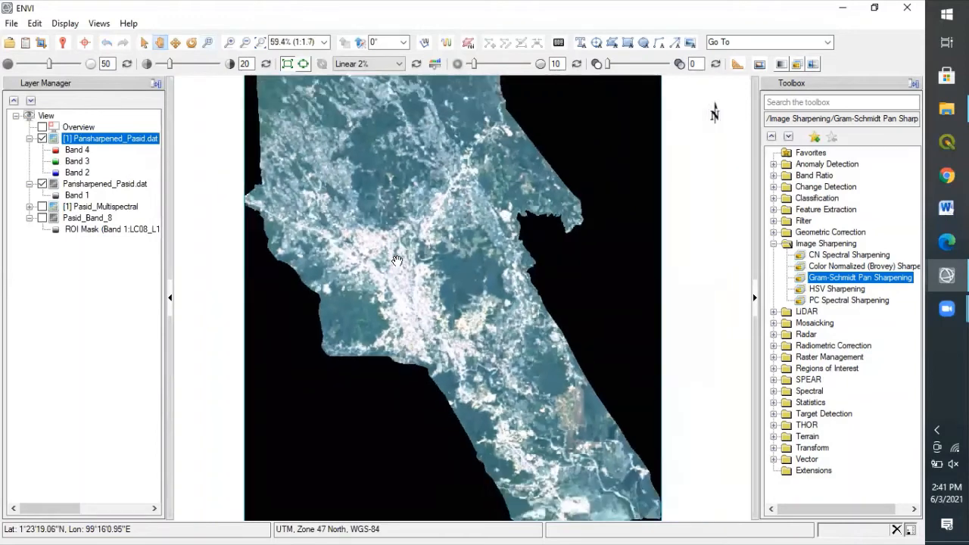
pyautogui.moveTo(379, 218); pyautogui.dragTo(411, 271)
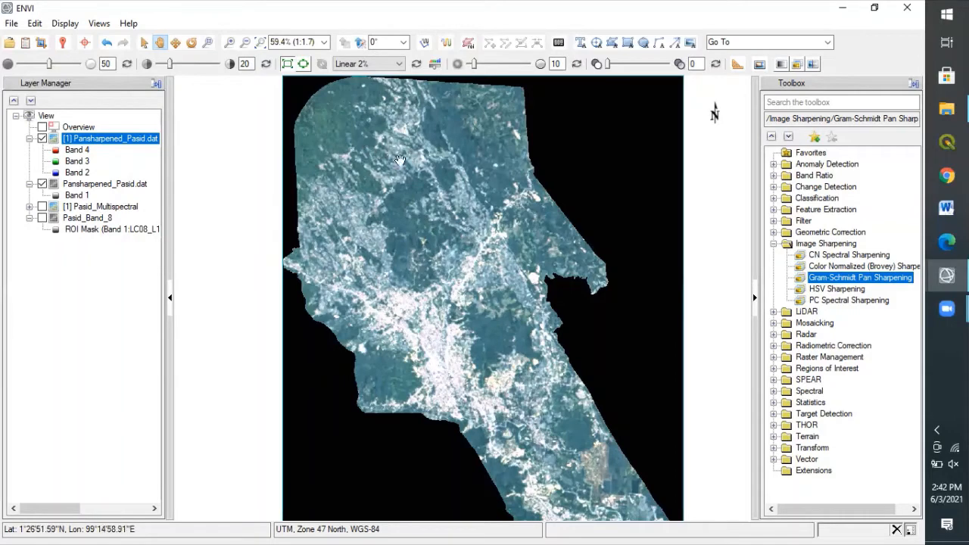
pyautogui.scroll(1, 402, 166)
pyautogui.scroll(-1, 401, 166)
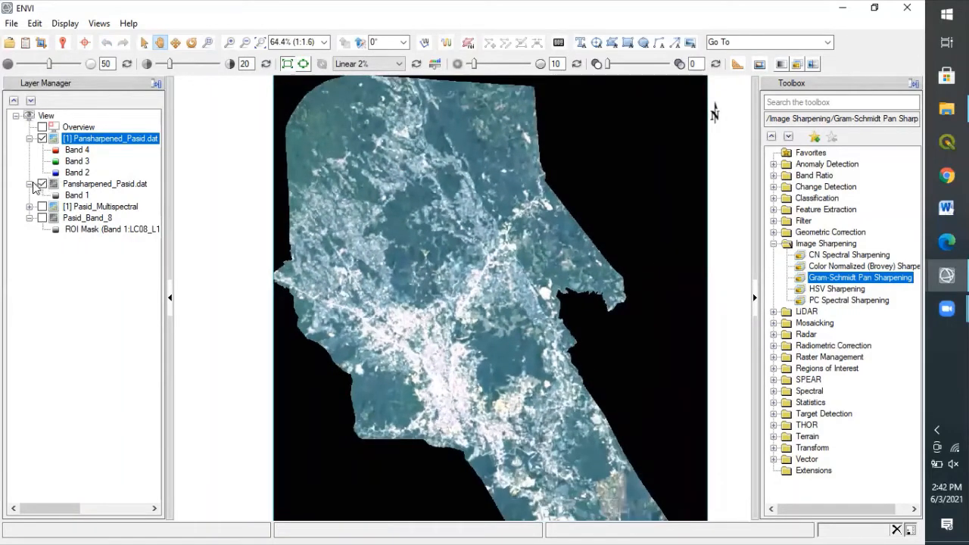
# Hide the single-band Pansharpened_Pasid.dat layer and show the Pasid_Multispectral layer, with the layer entries collapsed.
pyautogui.click(29, 184)
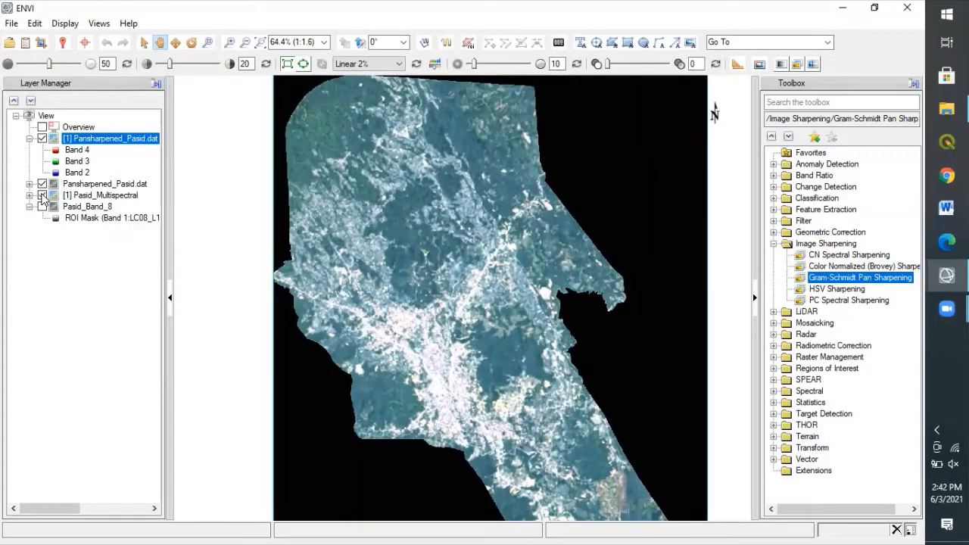
pyautogui.click(41, 184)
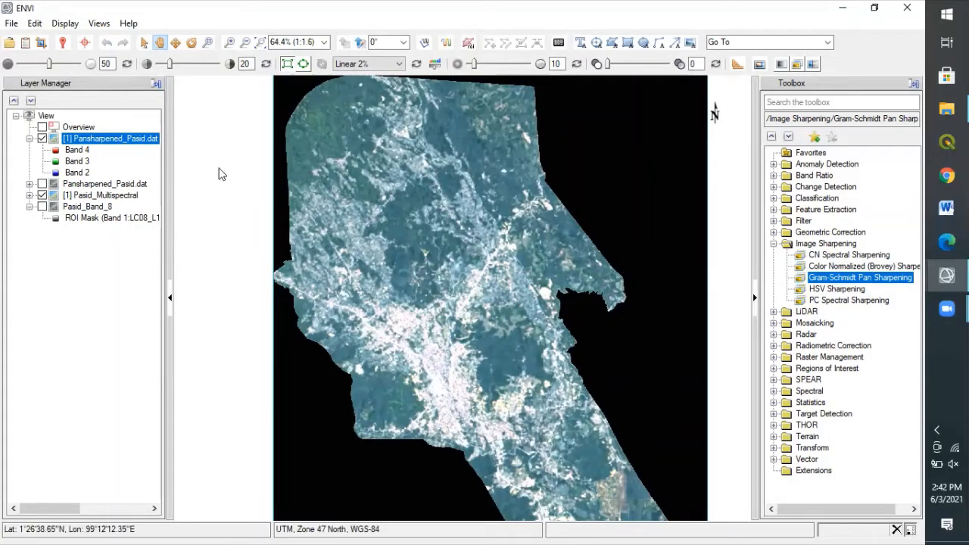
pyautogui.click(29, 139)
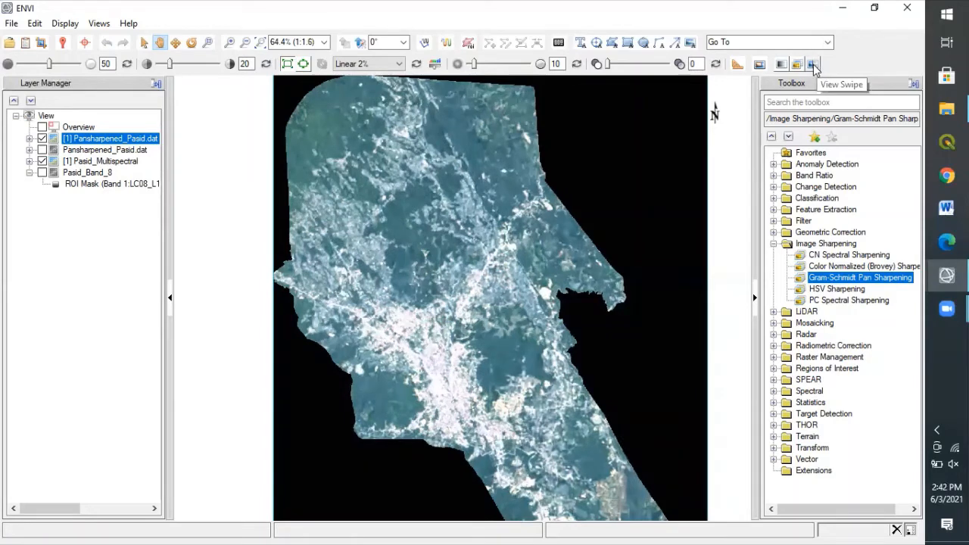
# Compare the pansharpened composite with Pasid_Multispectral in a zoomed-in area using View Swipe.
pyautogui.moveTo(403, 179); pyautogui.dragTo(484, 243)
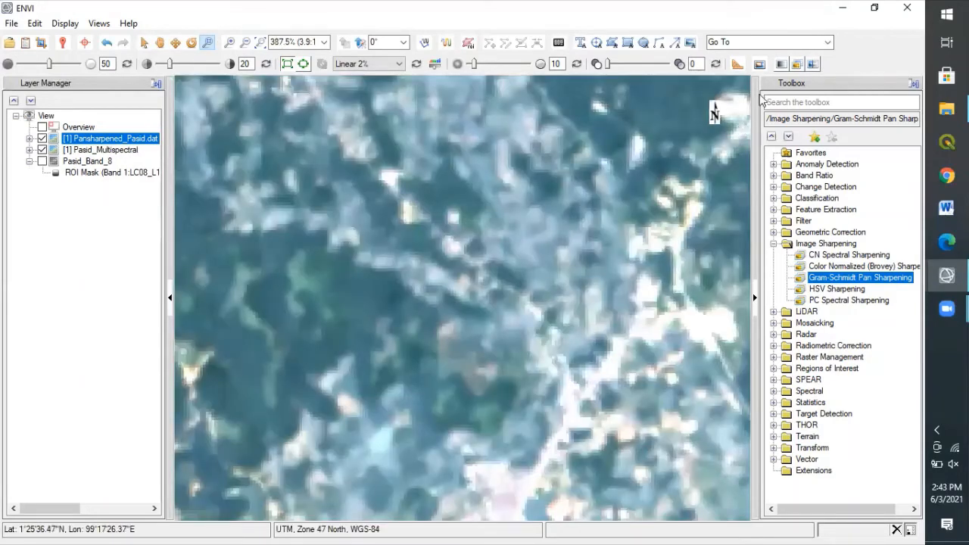
pyautogui.click(813, 65)
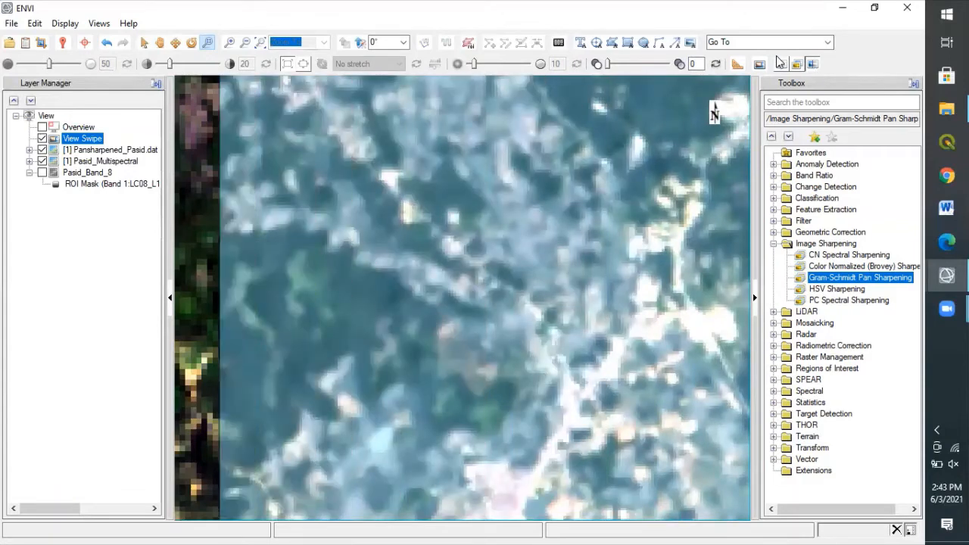
pyautogui.click(260, 194)
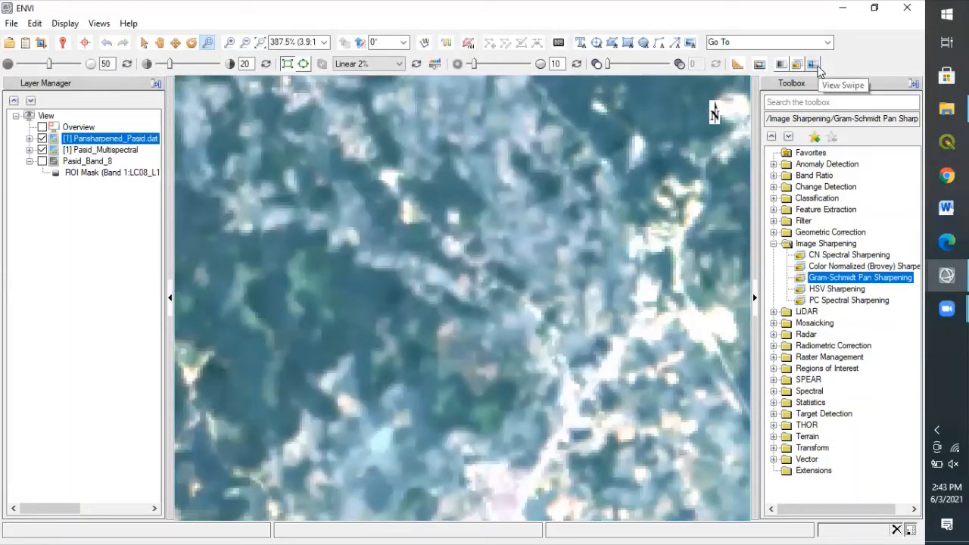
# Remove the Pasid_Multispectral and Pasid_Band_8 layers from the view, keeping only the pansharpened RGB composite.
pyautogui.rightClick(98, 144)
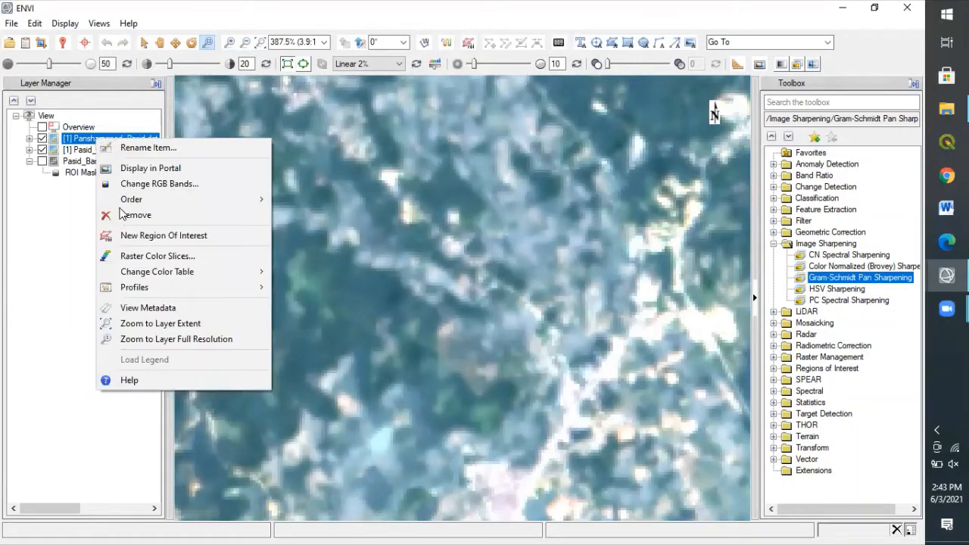
pyautogui.click(38, 144)
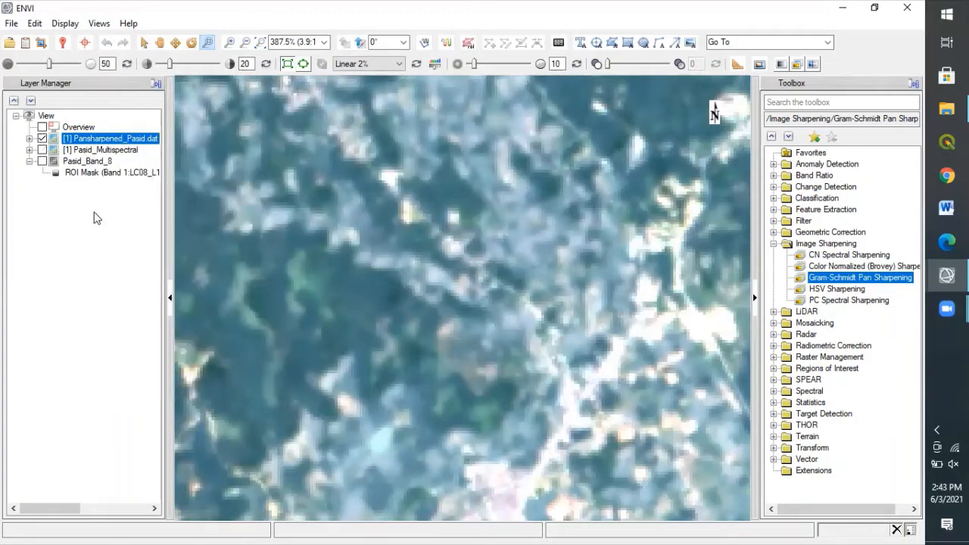
pyautogui.click(260, 41)
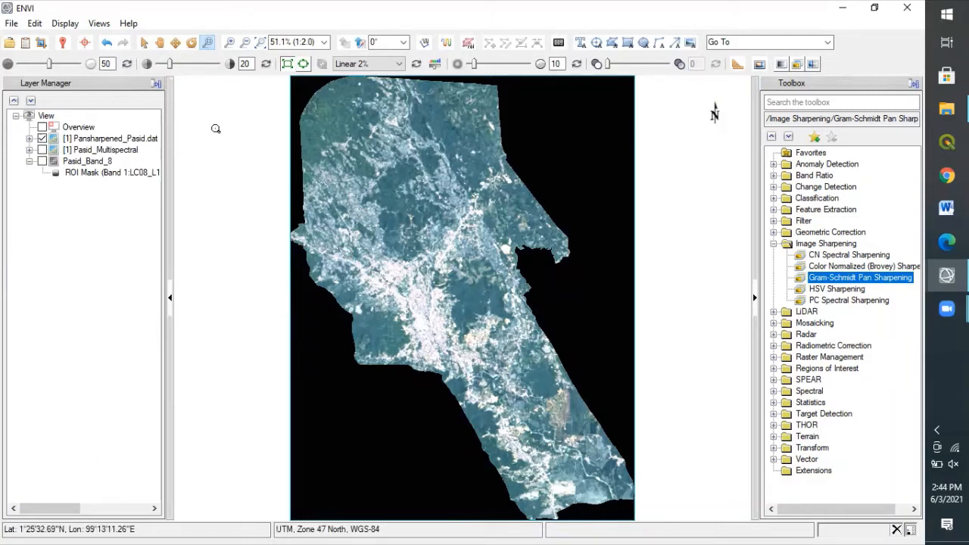
pyautogui.moveTo(257, 164); pyautogui.dragTo(580, 369)
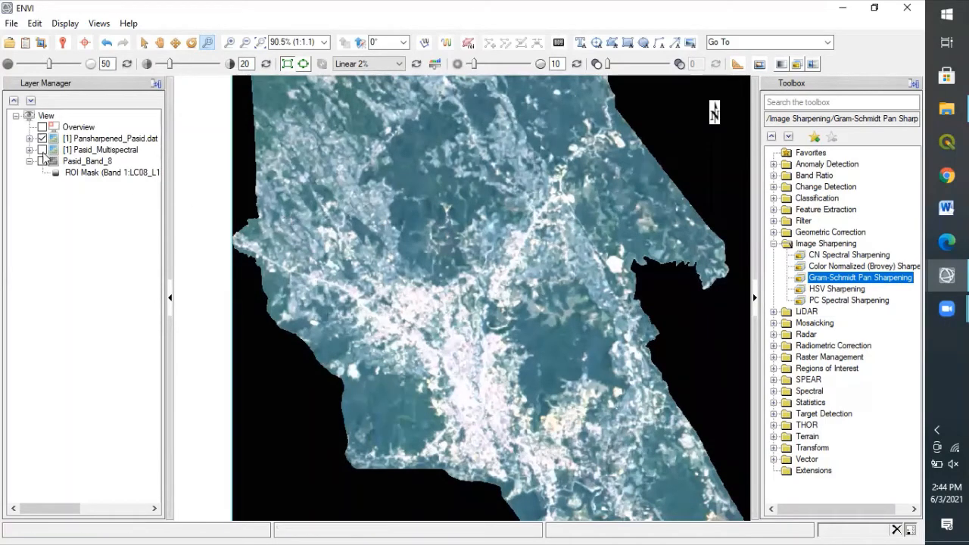
pyautogui.click(67, 151)
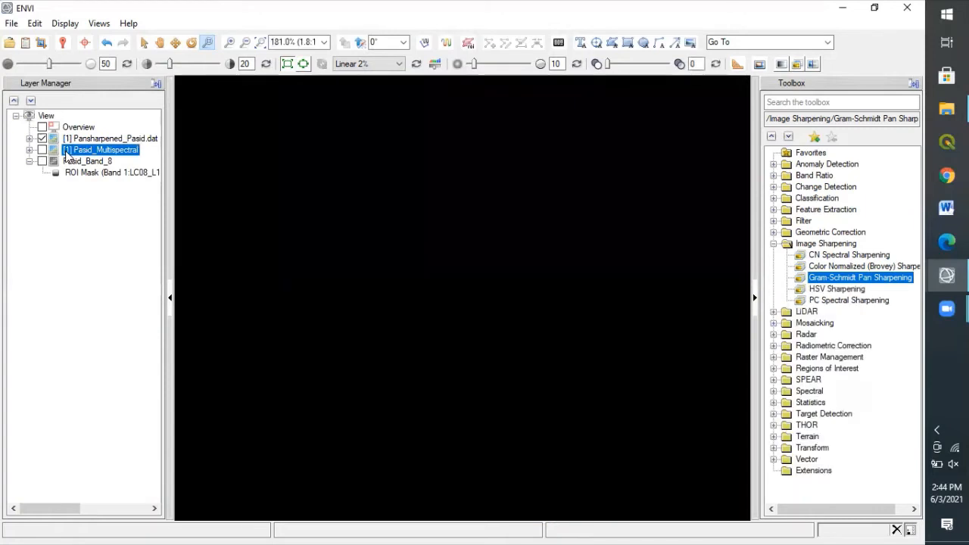
pyautogui.rightClick(66, 151)
pyautogui.click(110, 231)
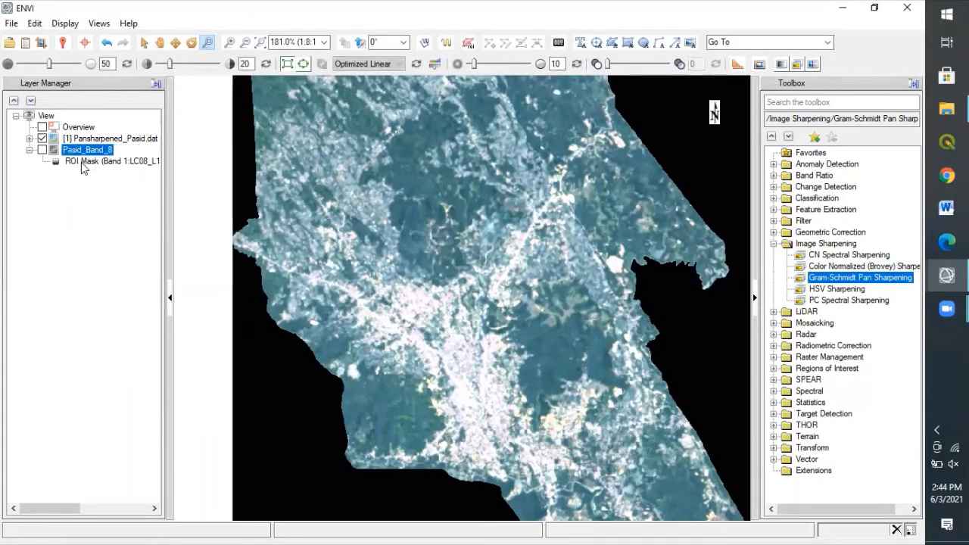
pyautogui.rightClick(83, 155)
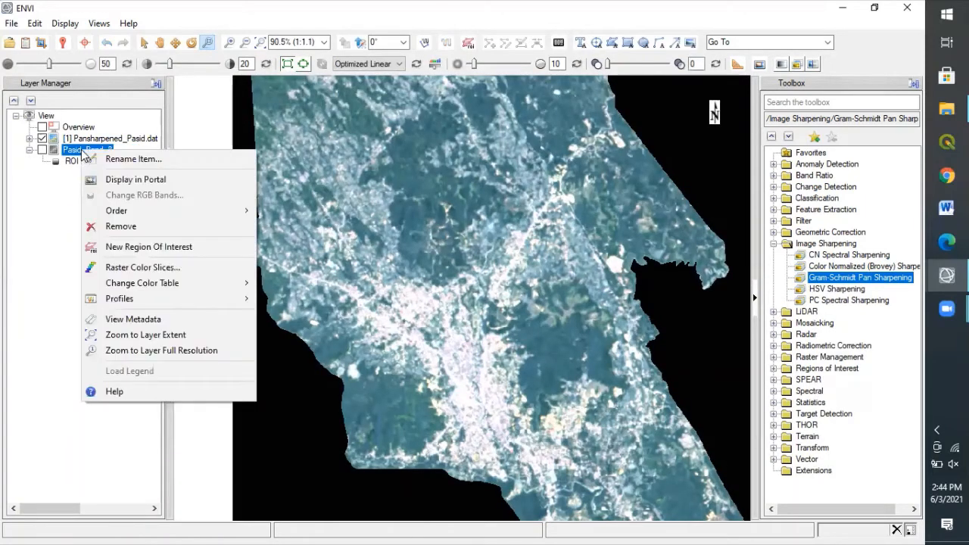
pyautogui.click(106, 228)
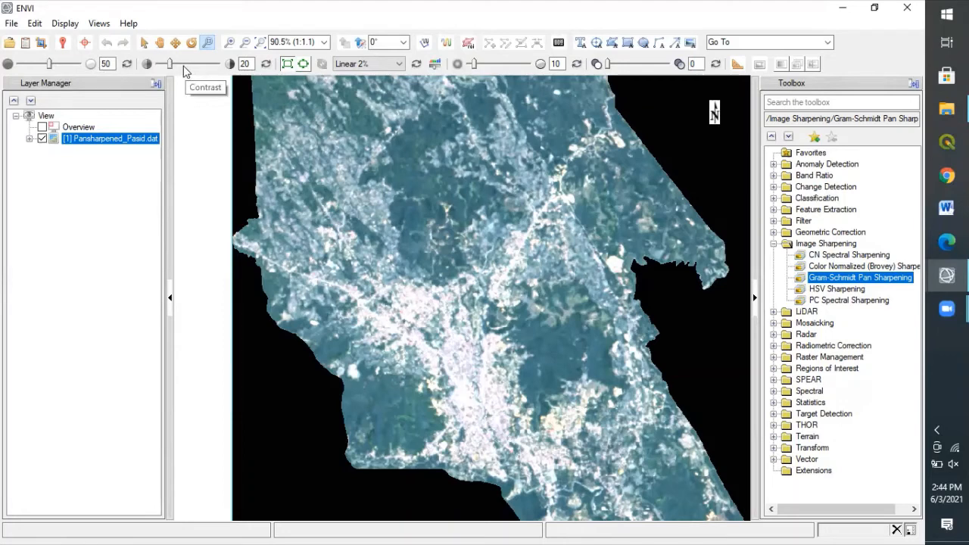
# Try a brightness of 40 on the pansharpened composite, restore it to 50, and lower the contrast to 3.
pyautogui.moveTo(50, 66)
pyautogui.mouseDown()
pyautogui.moveTo(61, 66)
pyautogui.moveTo(33, 67)
pyautogui.moveTo(43, 67)
pyautogui.mouseUp()
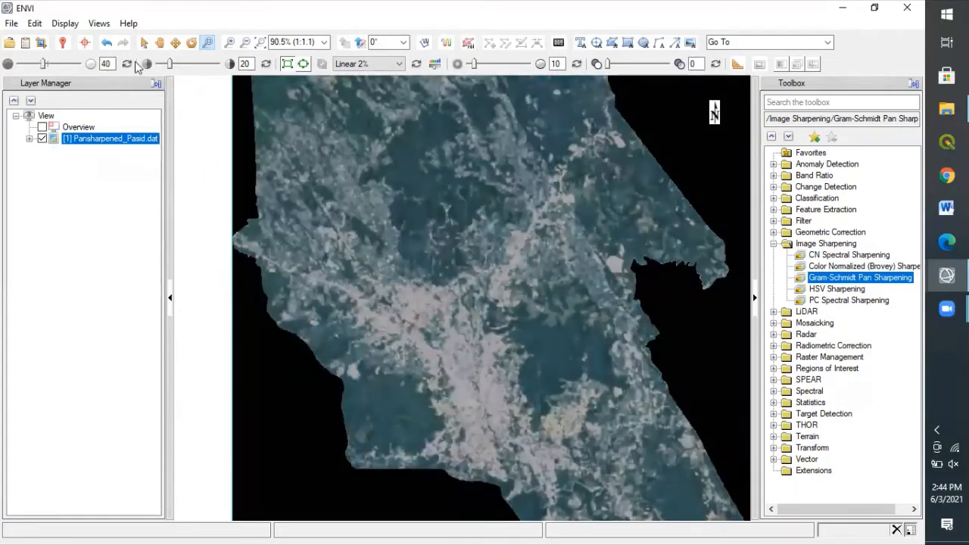
pyautogui.moveTo(44, 68); pyautogui.dragTo(49, 68)
pyautogui.moveTo(171, 63); pyautogui.dragTo(182, 67)
pyautogui.moveTo(182, 69); pyautogui.dragTo(158, 68)
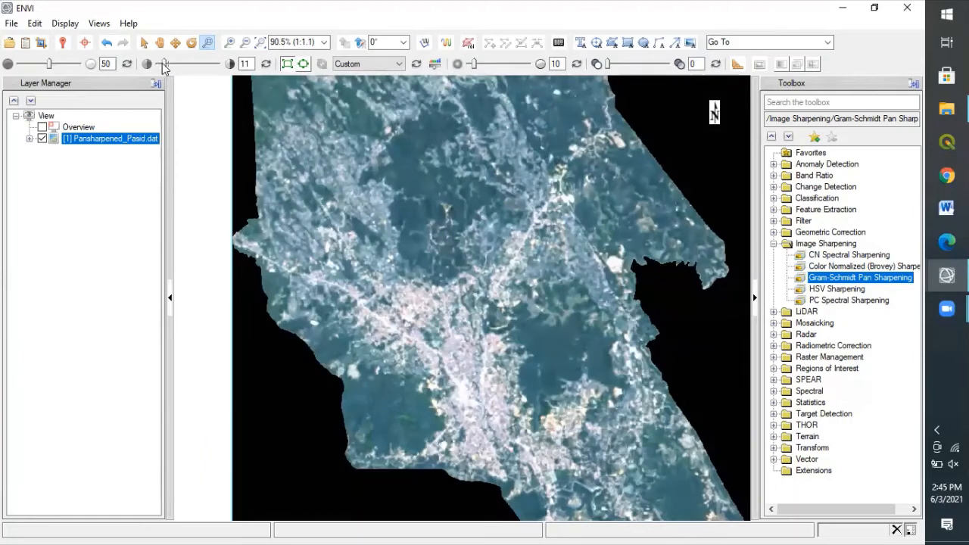
pyautogui.moveTo(162, 65); pyautogui.dragTo(161, 67)
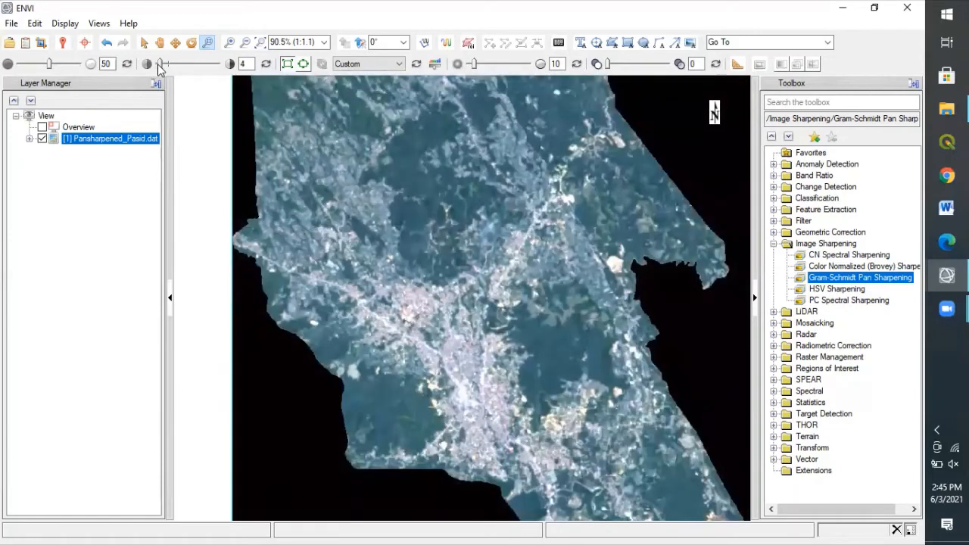
pyautogui.click(157, 68)
# Apply a custom stretch to the red channel of the pansharpened composite, with black point about 11.09 and white point about 19.91.
pyautogui.click(562, 366)
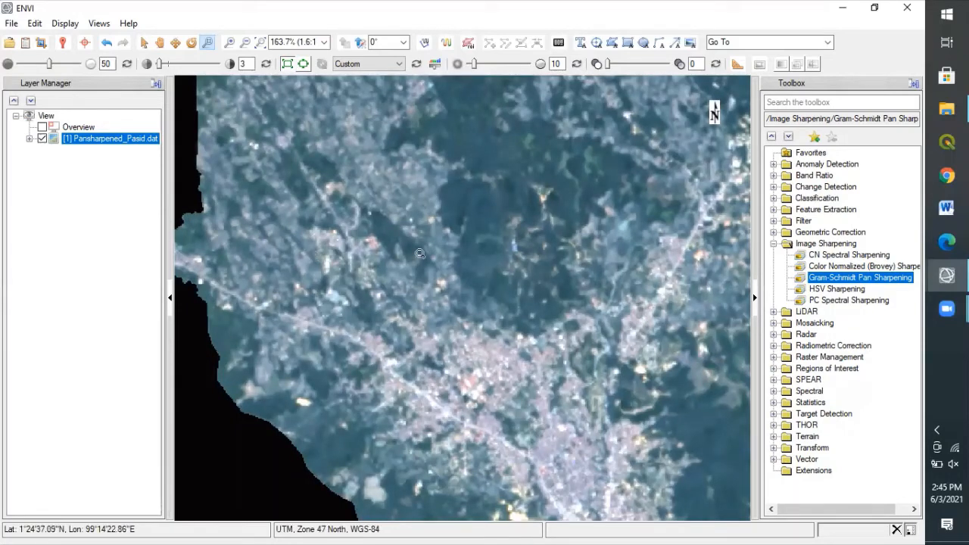
pyautogui.scroll(-2, 420, 254)
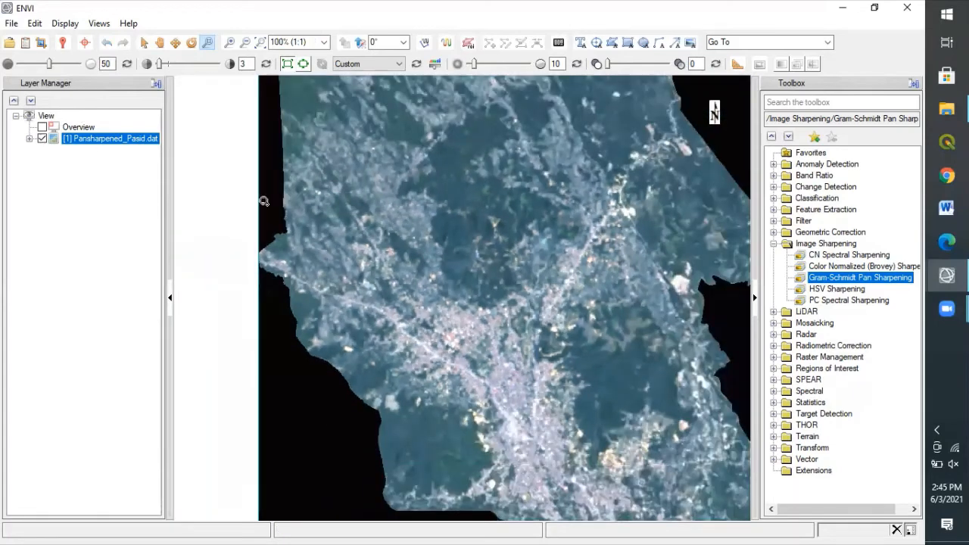
pyautogui.click(160, 44)
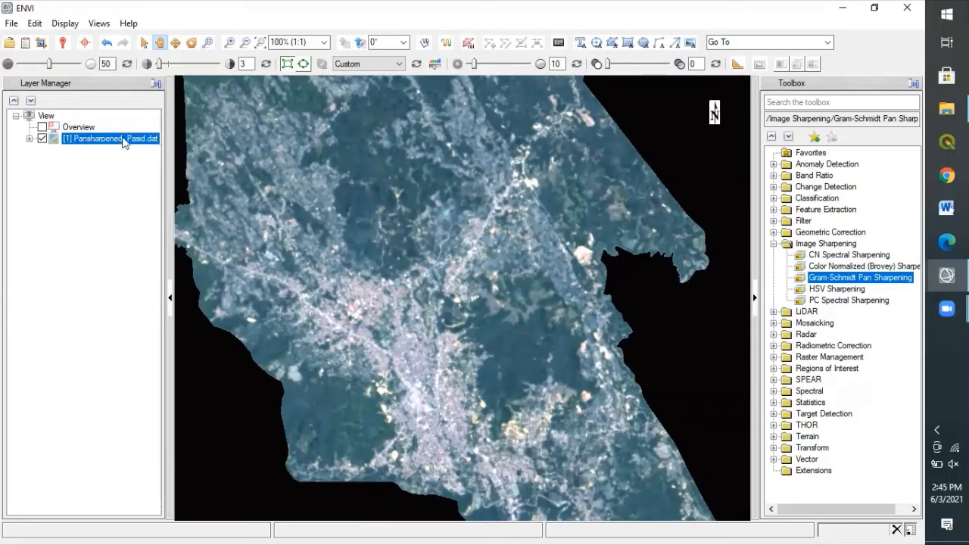
pyautogui.scroll(-1, 538, 283)
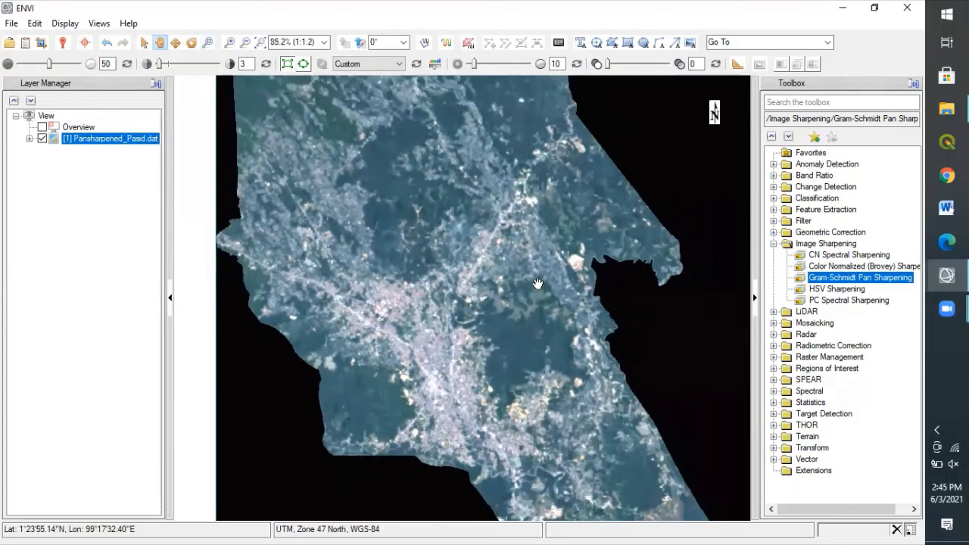
pyautogui.scroll(-2, 538, 284)
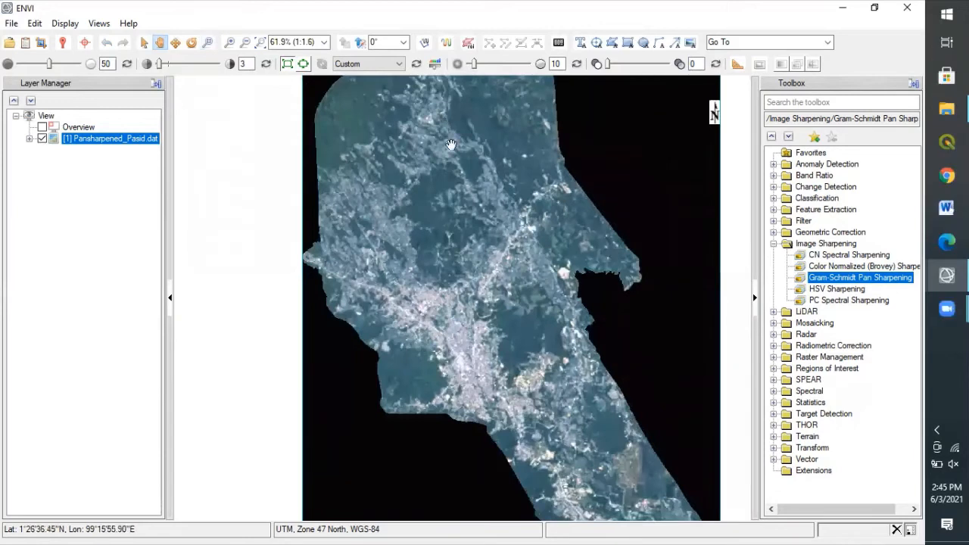
pyautogui.moveTo(451, 145); pyautogui.dragTo(355, 154)
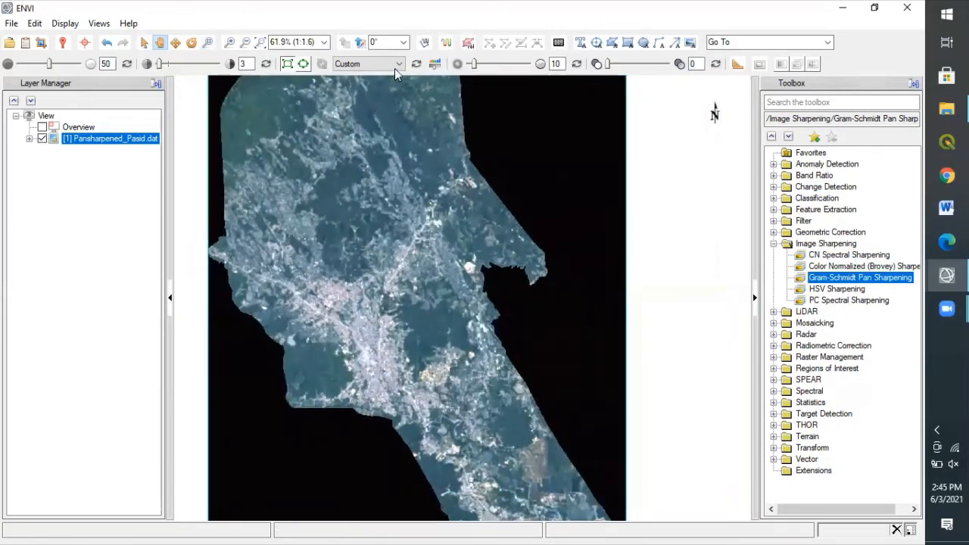
pyautogui.click(395, 67)
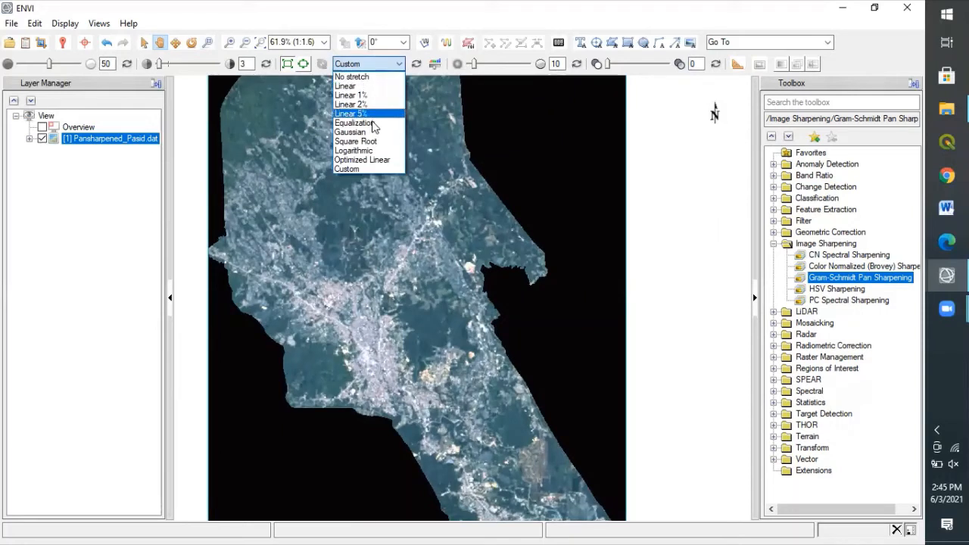
pyautogui.click(384, 170)
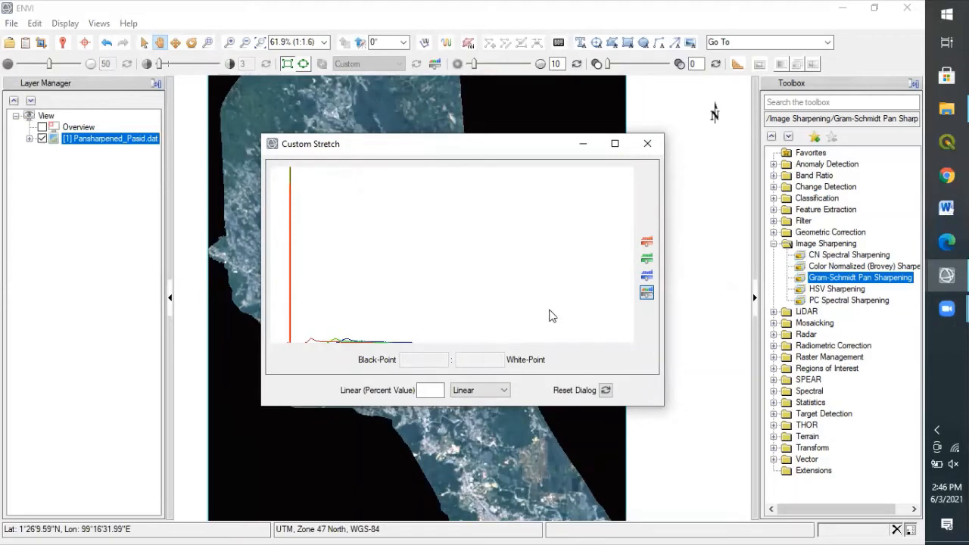
pyautogui.click(648, 243)
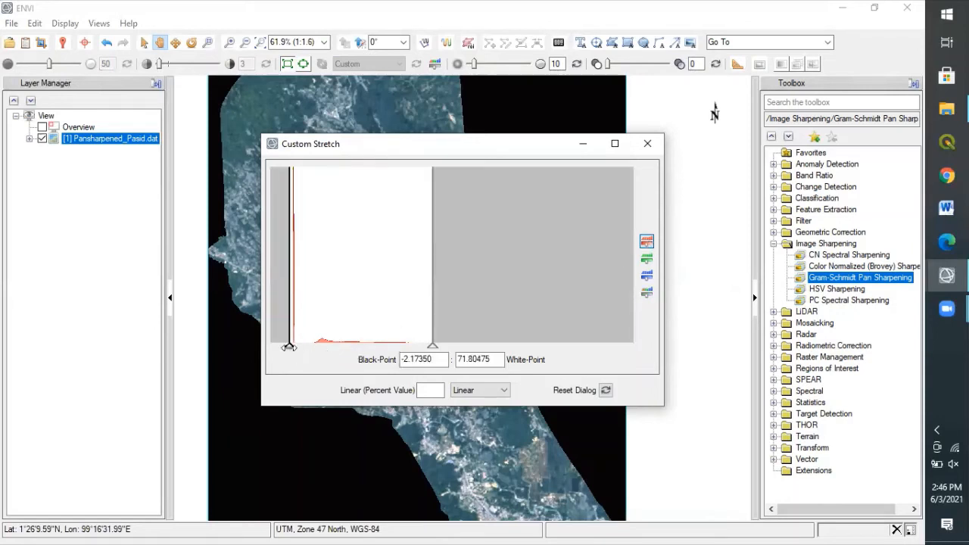
pyautogui.moveTo(288, 347); pyautogui.dragTo(316, 361)
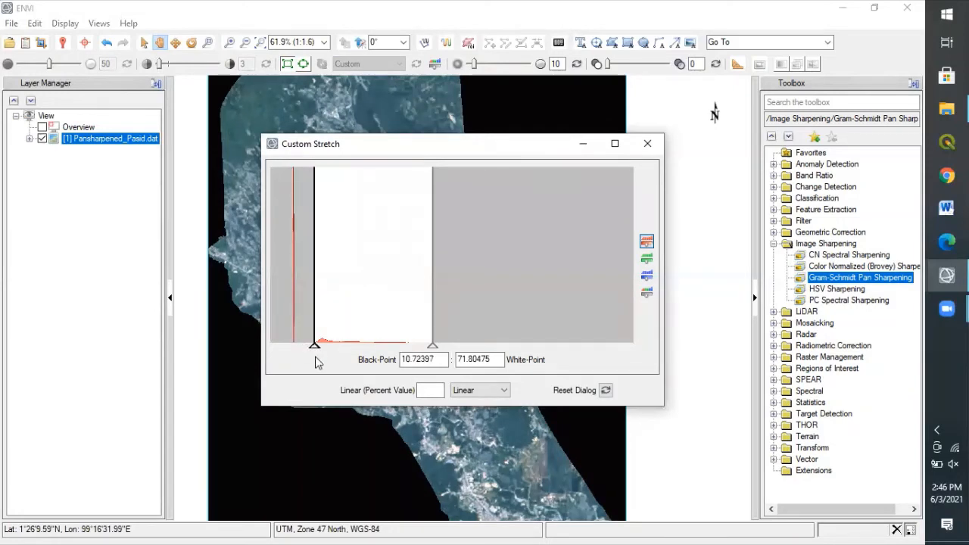
pyautogui.moveTo(431, 346); pyautogui.dragTo(330, 361)
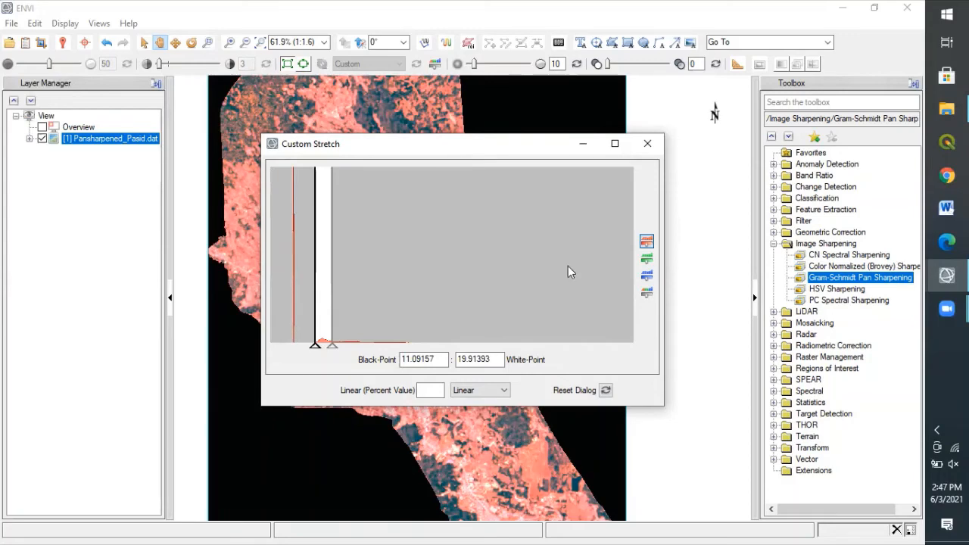
# Raise the red channel's white point to about 36.46 and stretch the green channel from about 25.44 to 50.14.
pyautogui.moveTo(424, 143); pyautogui.dragTo(650, 127)
pyautogui.moveTo(558, 329); pyautogui.dragTo(590, 330)
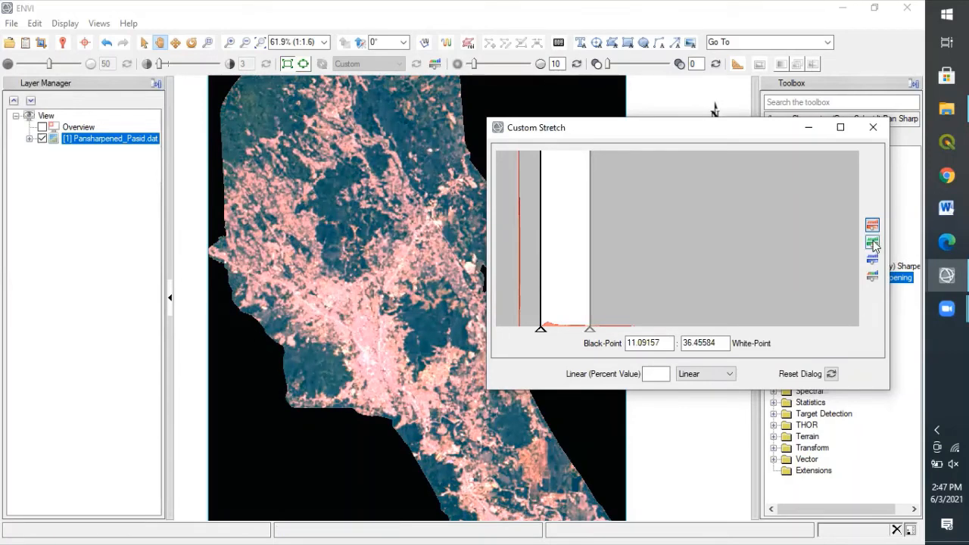
pyautogui.click(873, 243)
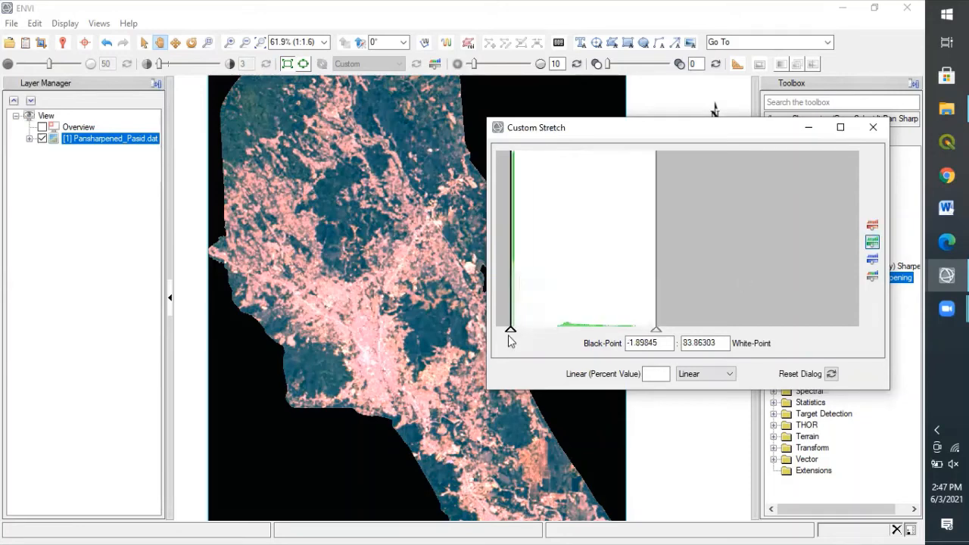
pyautogui.moveTo(537, 335); pyautogui.dragTo(558, 333)
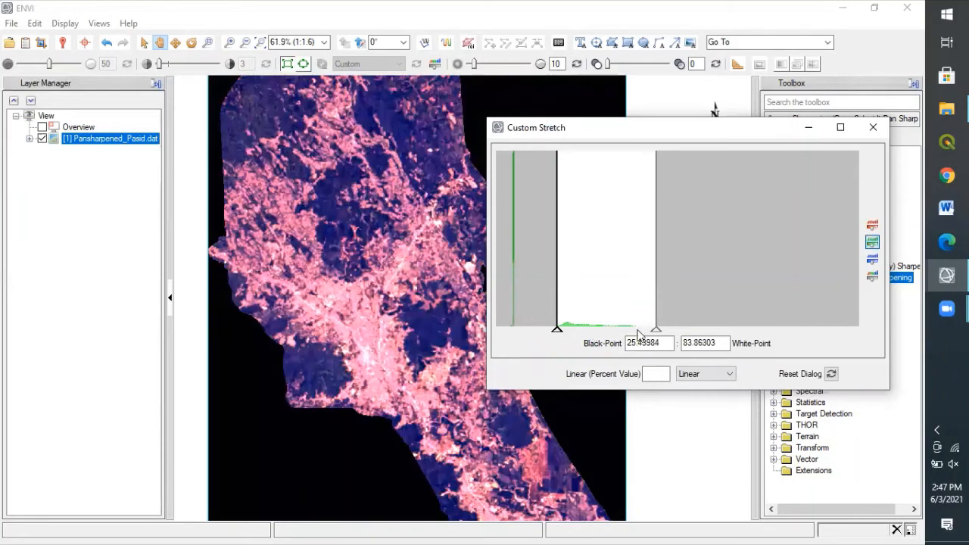
pyautogui.moveTo(656, 330); pyautogui.dragTo(590, 332)
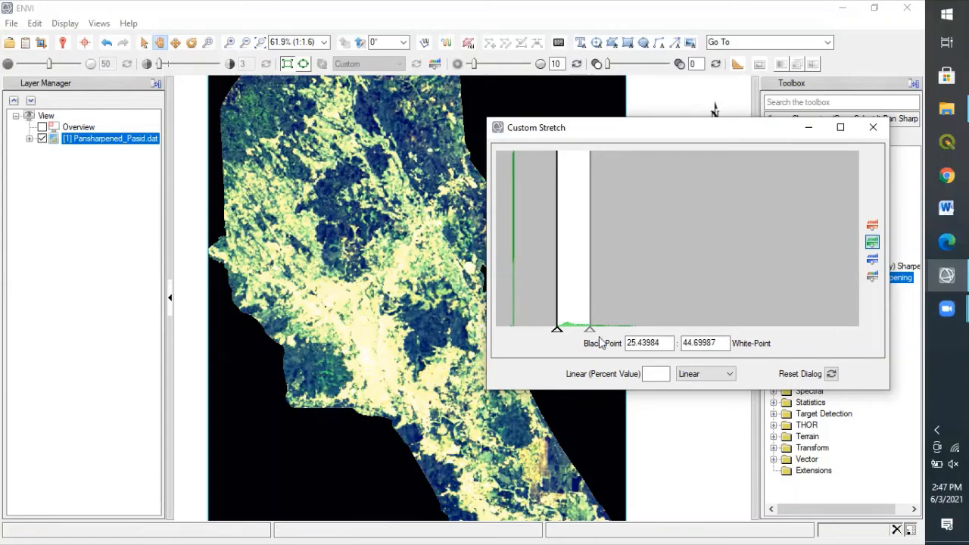
pyautogui.moveTo(590, 329); pyautogui.dragTo(600, 329)
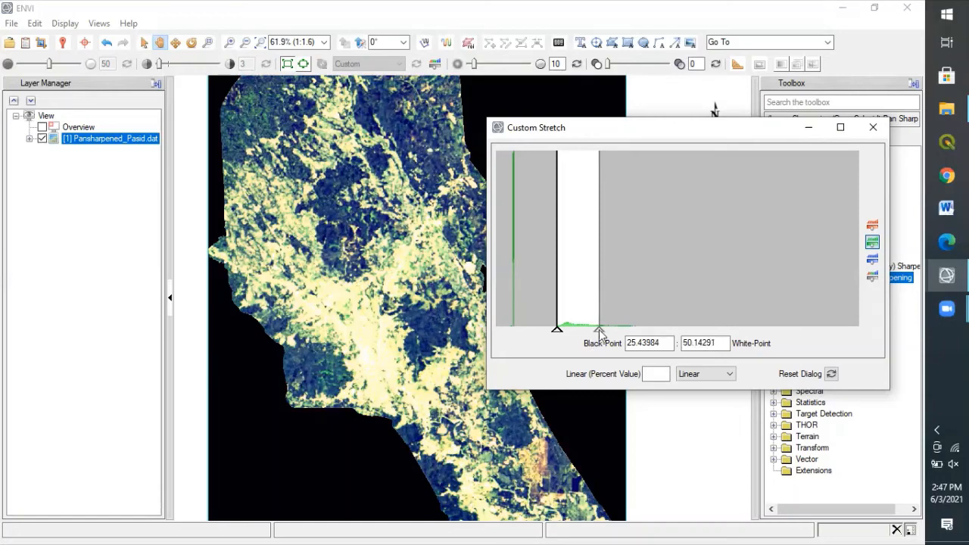
# Stretch the blue channel of the pansharpened composite with black point about 33.87 and white point about 67.25.
pyautogui.click(873, 260)
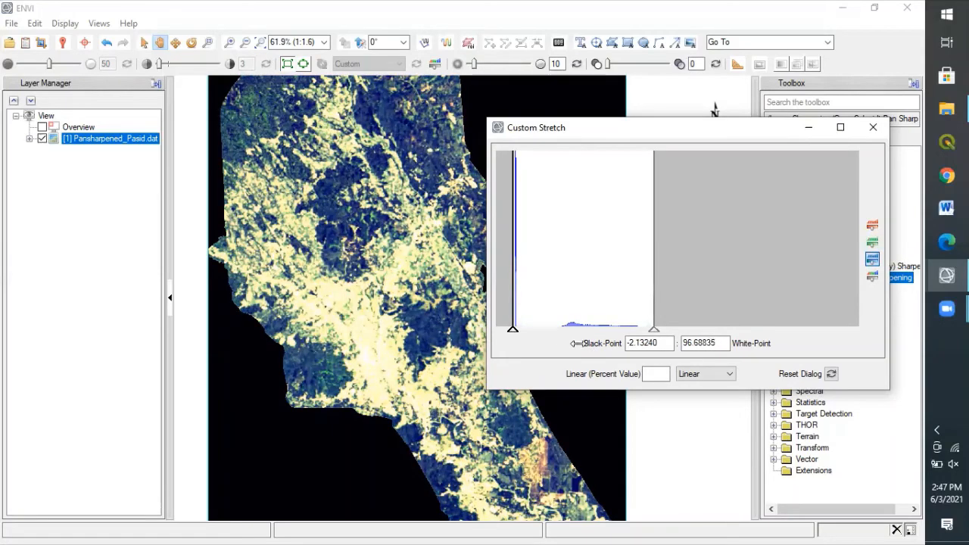
pyautogui.click(584, 329)
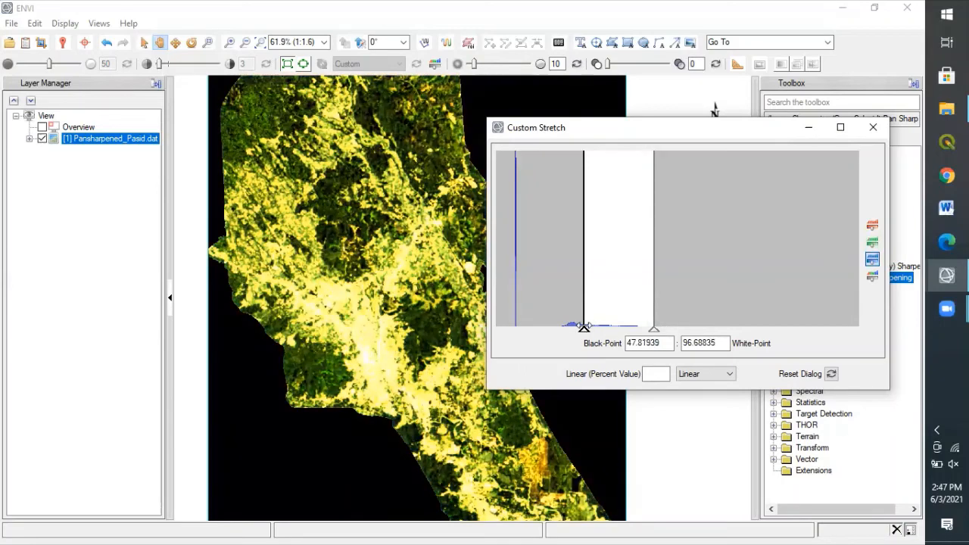
pyautogui.moveTo(584, 327); pyautogui.dragTo(563, 331)
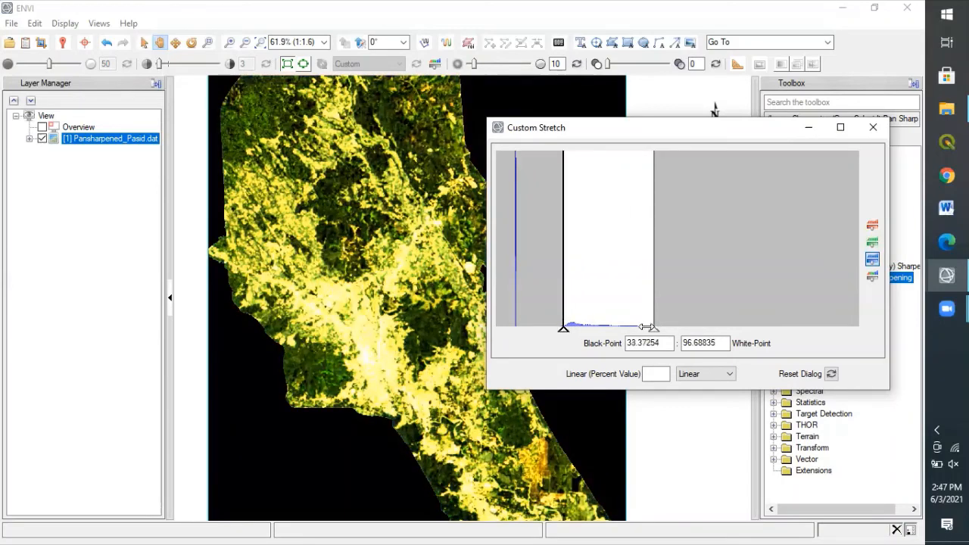
pyautogui.moveTo(654, 331); pyautogui.dragTo(593, 337)
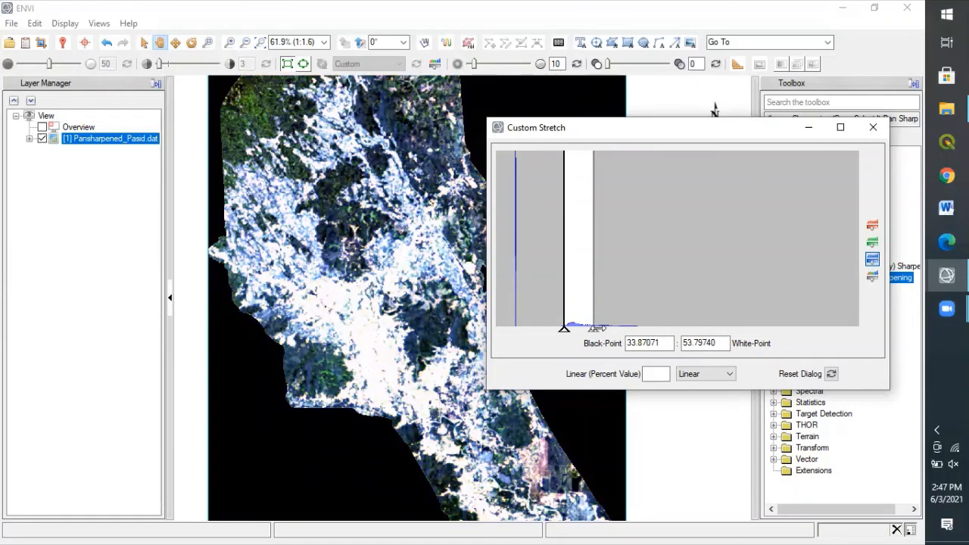
pyautogui.moveTo(597, 328); pyautogui.dragTo(599, 328)
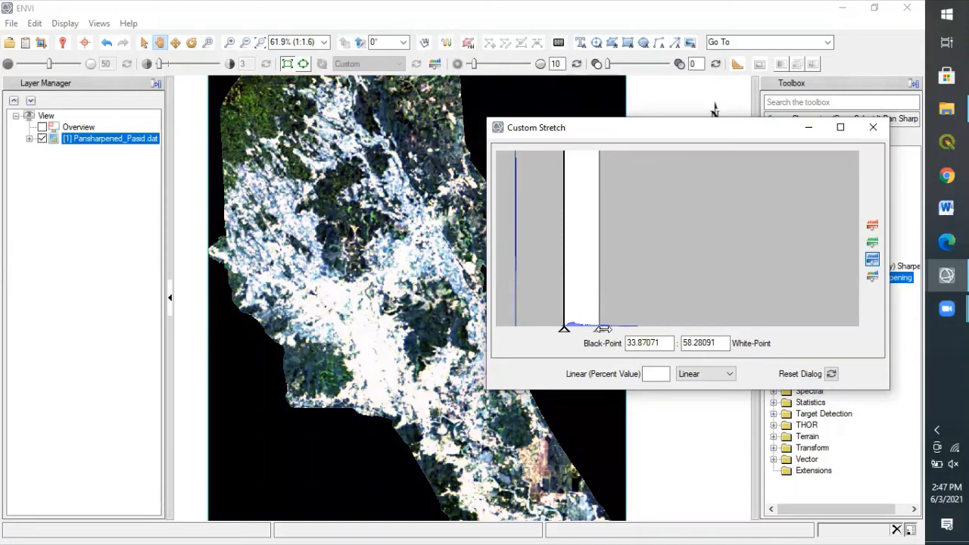
pyautogui.moveTo(603, 328); pyautogui.dragTo(610, 328)
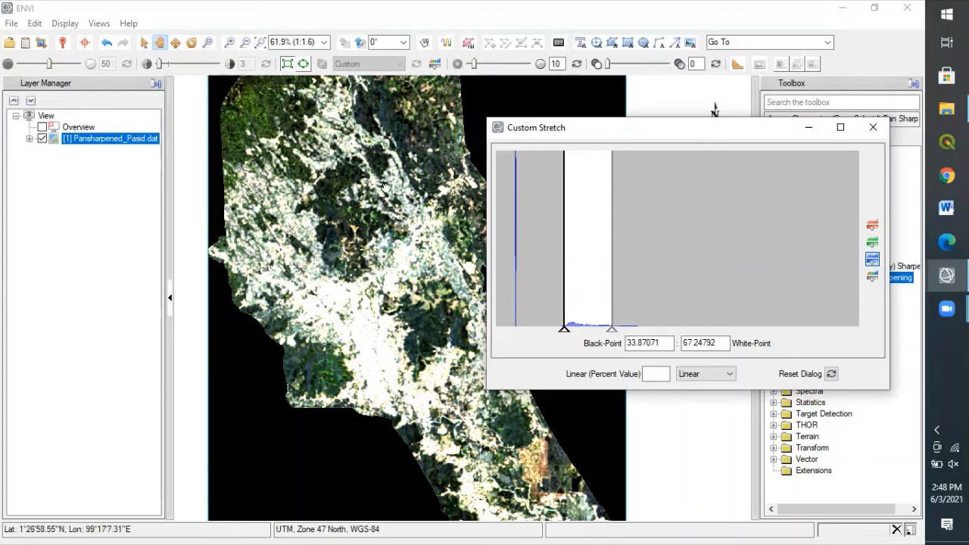
# Examine the colours of the stretched composite up close across its northern and central parts.
pyautogui.scroll(1, 385, 187)
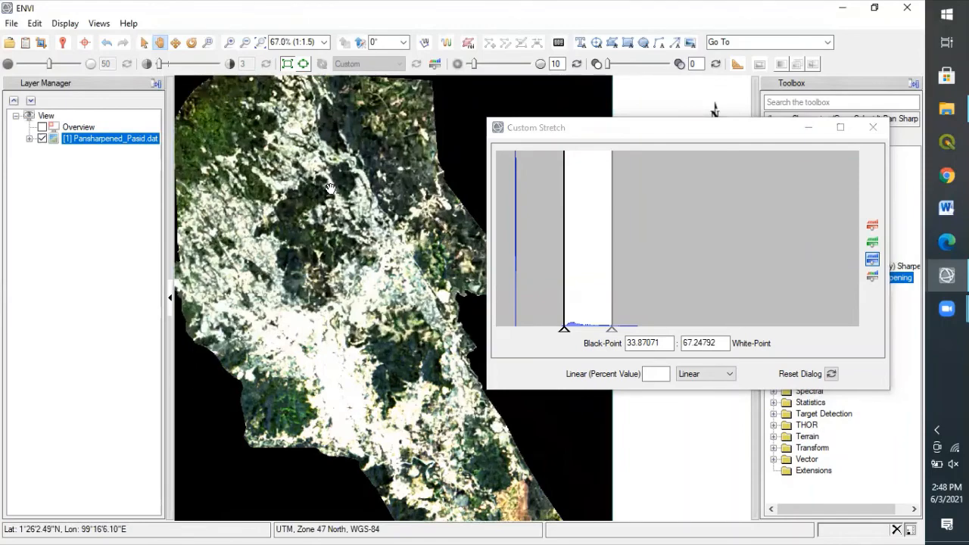
pyautogui.scroll(2, 330, 188)
pyautogui.scroll(2, 445, 366)
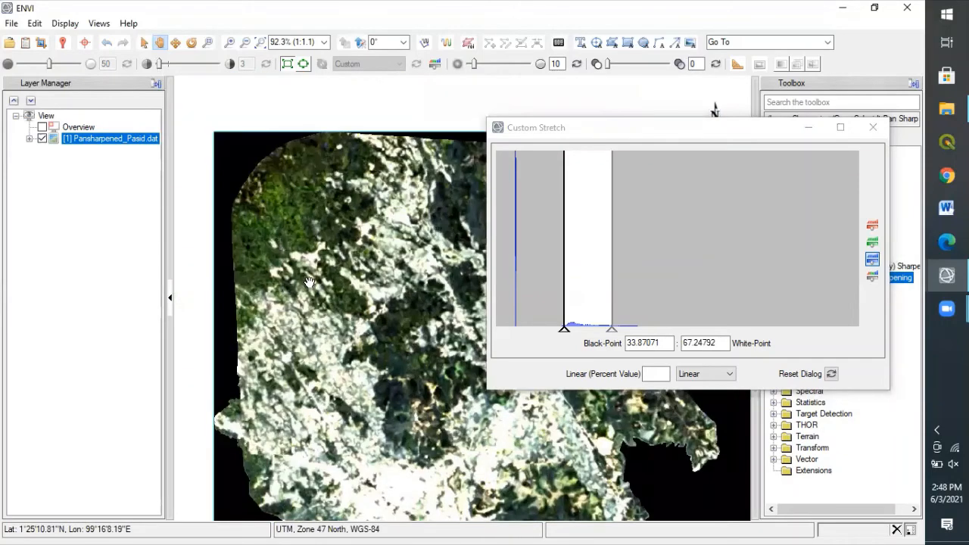
pyautogui.scroll(2, 309, 281)
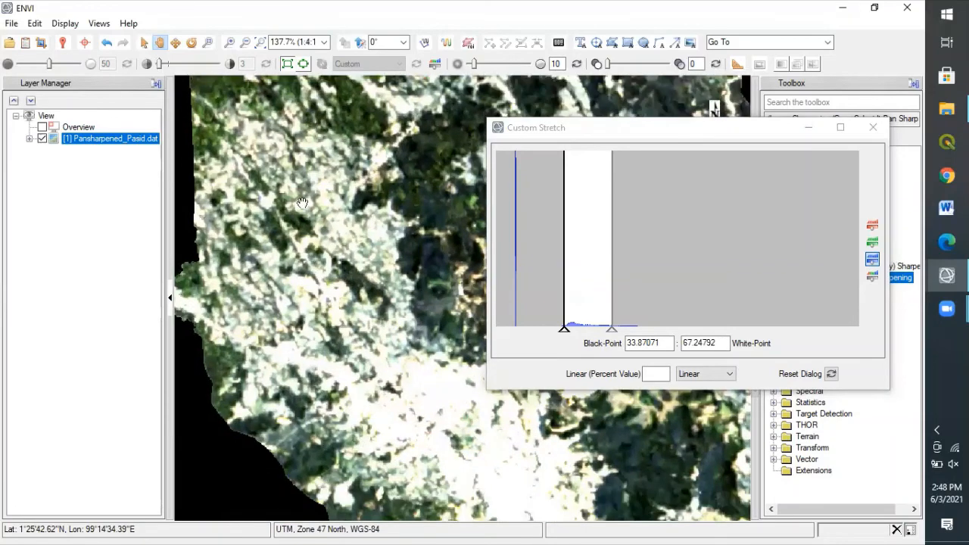
pyautogui.moveTo(222, 407); pyautogui.dragTo(320, 176)
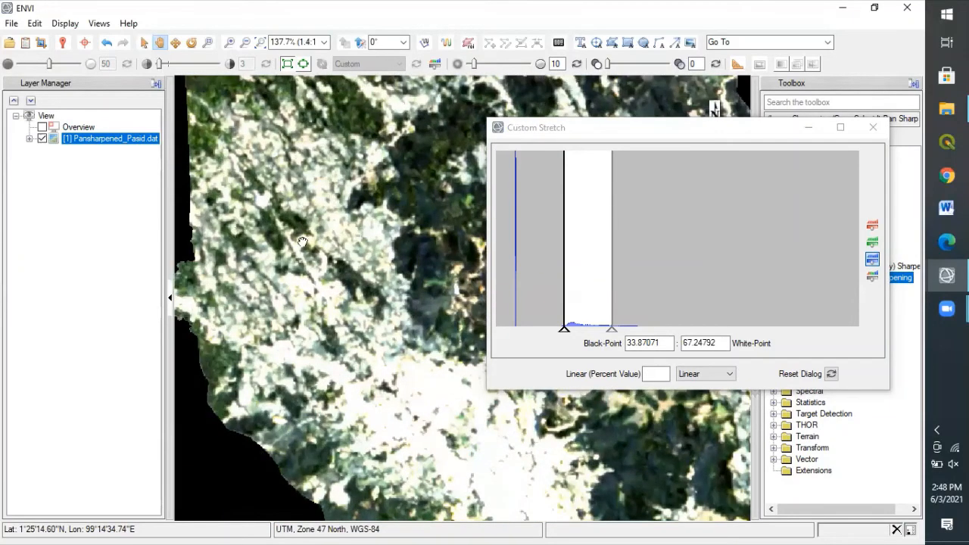
pyautogui.moveTo(303, 243); pyautogui.dragTo(333, 344)
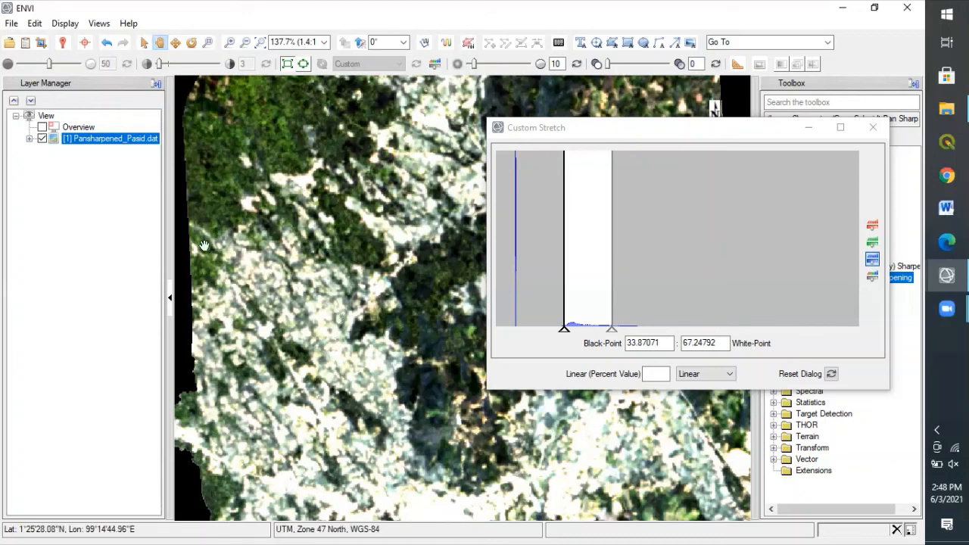
pyautogui.moveTo(291, 218); pyautogui.dragTo(165, 332)
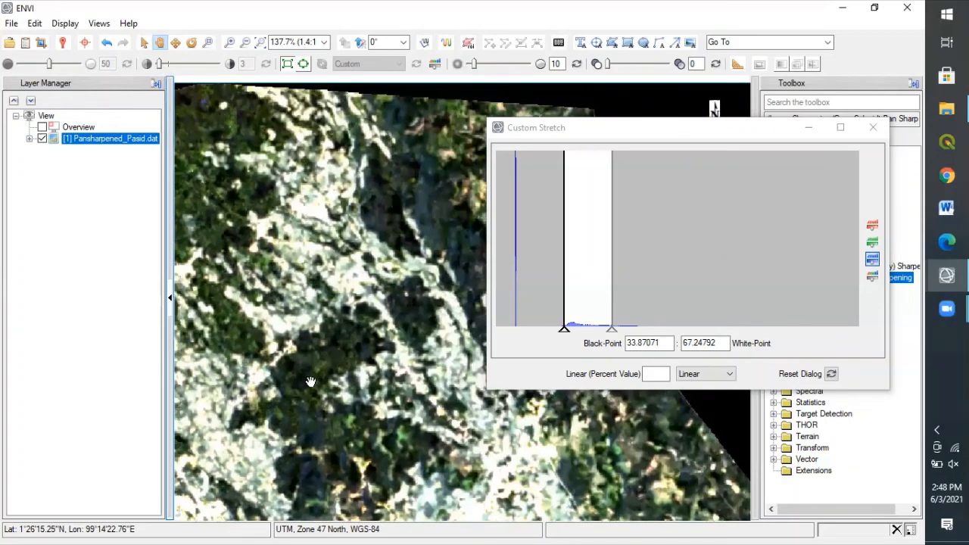
pyautogui.moveTo(312, 382); pyautogui.dragTo(316, 157)
pyautogui.moveTo(326, 400); pyautogui.dragTo(329, 248)
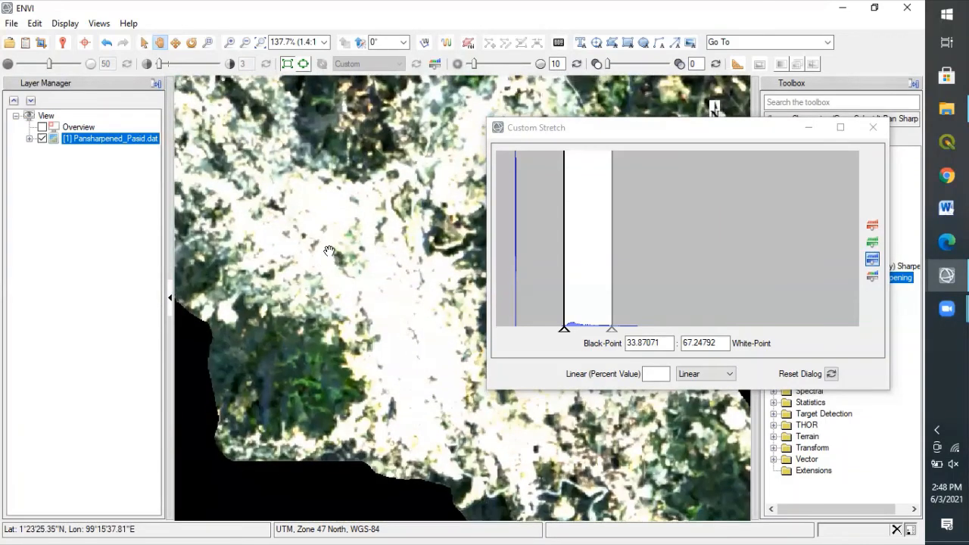
pyautogui.scroll(-3, 328, 250)
pyautogui.scroll(-1, 329, 250)
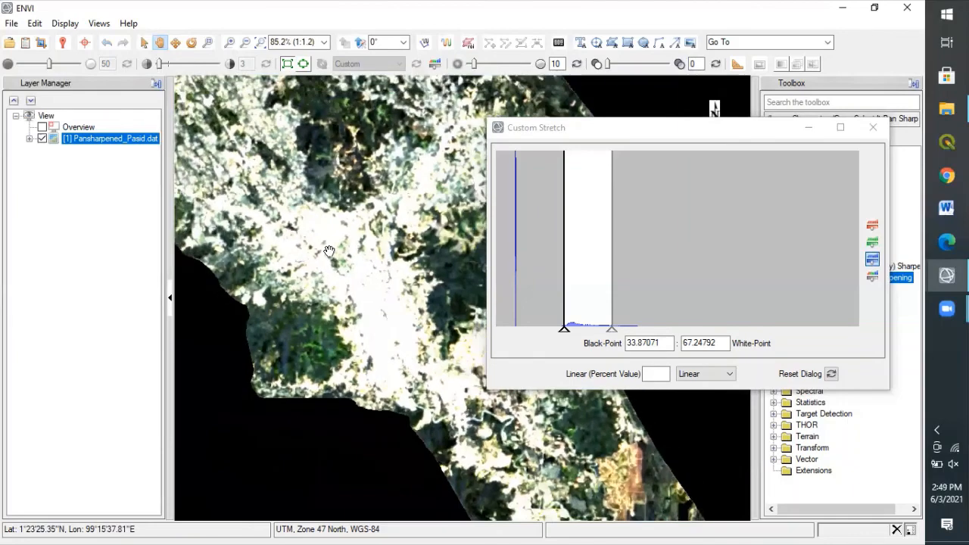
pyautogui.moveTo(311, 147); pyautogui.dragTo(349, 308)
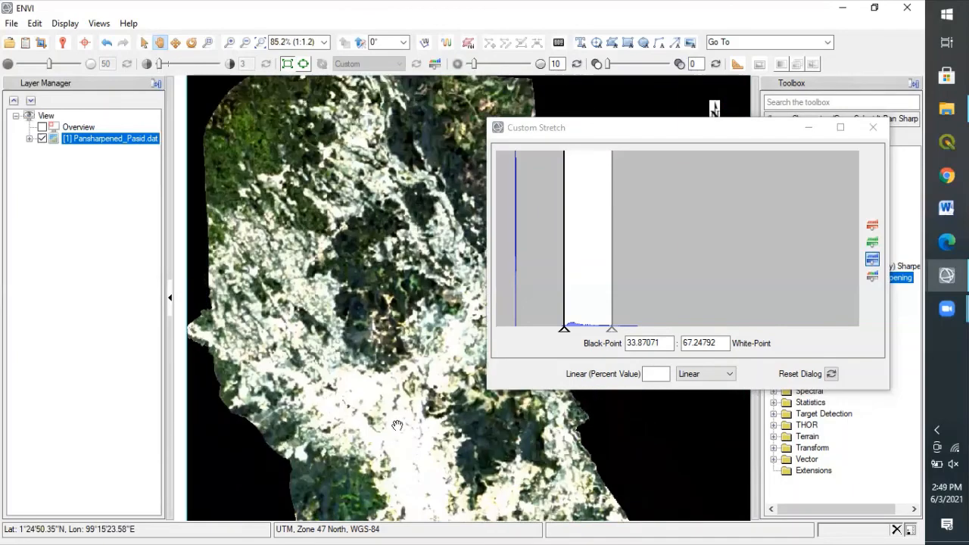
# Inspect the stretched composite's southern end around the orange-brown area, then follow the image back toward its centre.
pyautogui.scroll(-1, 397, 426)
pyautogui.moveTo(399, 432); pyautogui.dragTo(233, 269)
pyautogui.moveTo(303, 341); pyautogui.dragTo(336, 287)
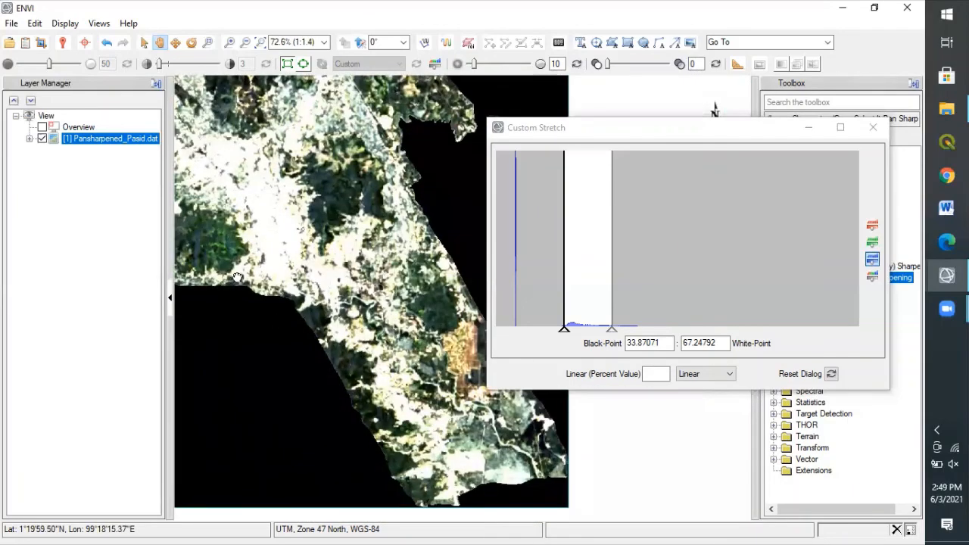
pyautogui.moveTo(403, 409); pyautogui.dragTo(237, 277)
pyautogui.scroll(3, 237, 277)
pyautogui.scroll(3, 237, 277)
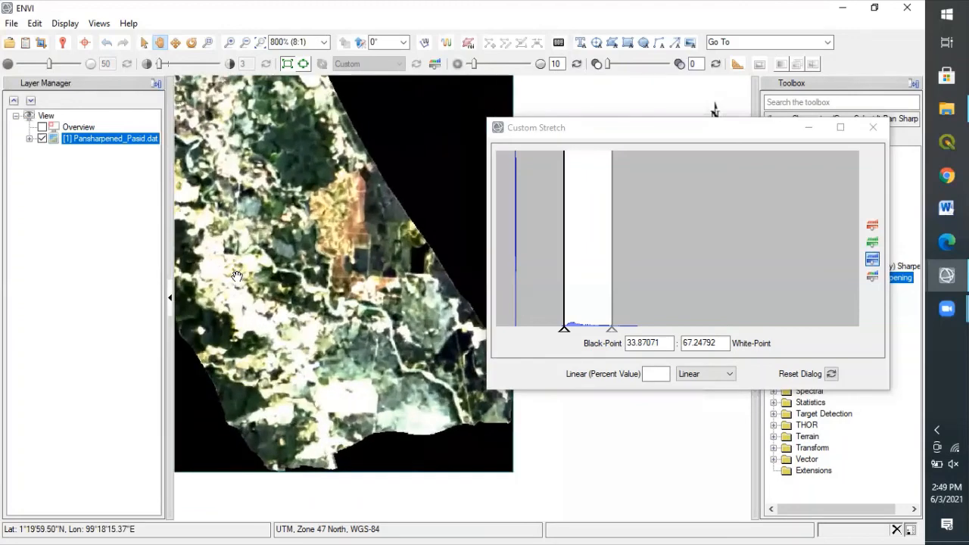
pyautogui.moveTo(309, 320); pyautogui.dragTo(240, 398)
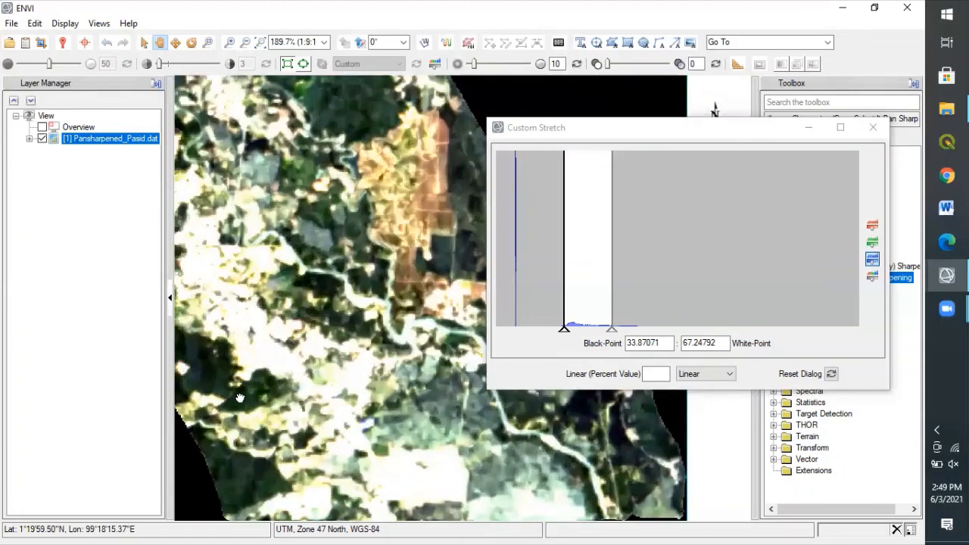
pyautogui.moveTo(235, 185); pyautogui.dragTo(349, 381)
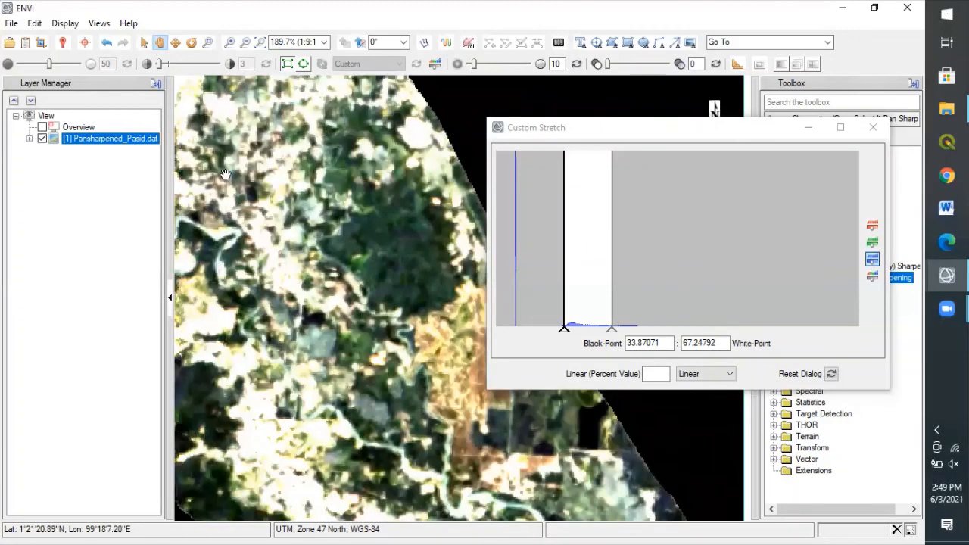
pyautogui.moveTo(226, 175); pyautogui.dragTo(358, 329)
pyautogui.moveTo(256, 180); pyautogui.dragTo(455, 460)
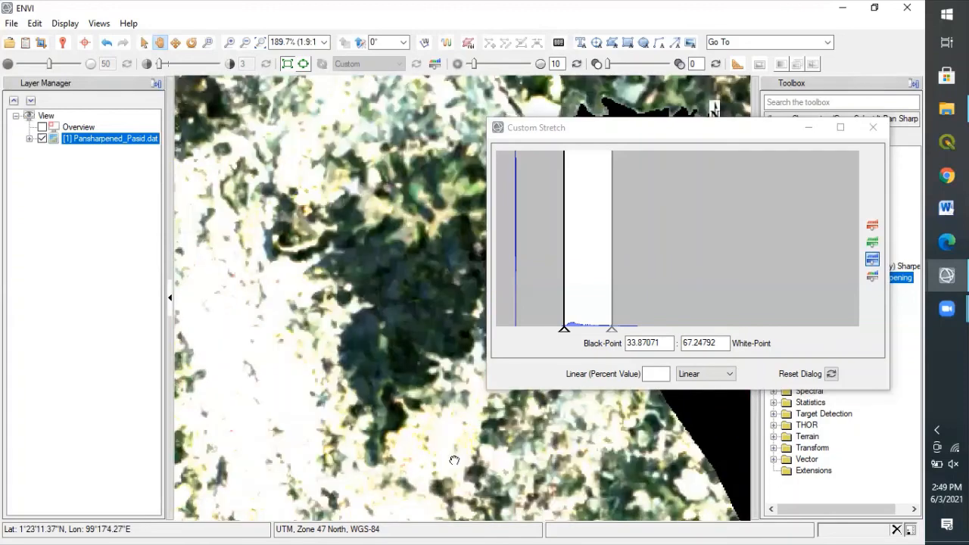